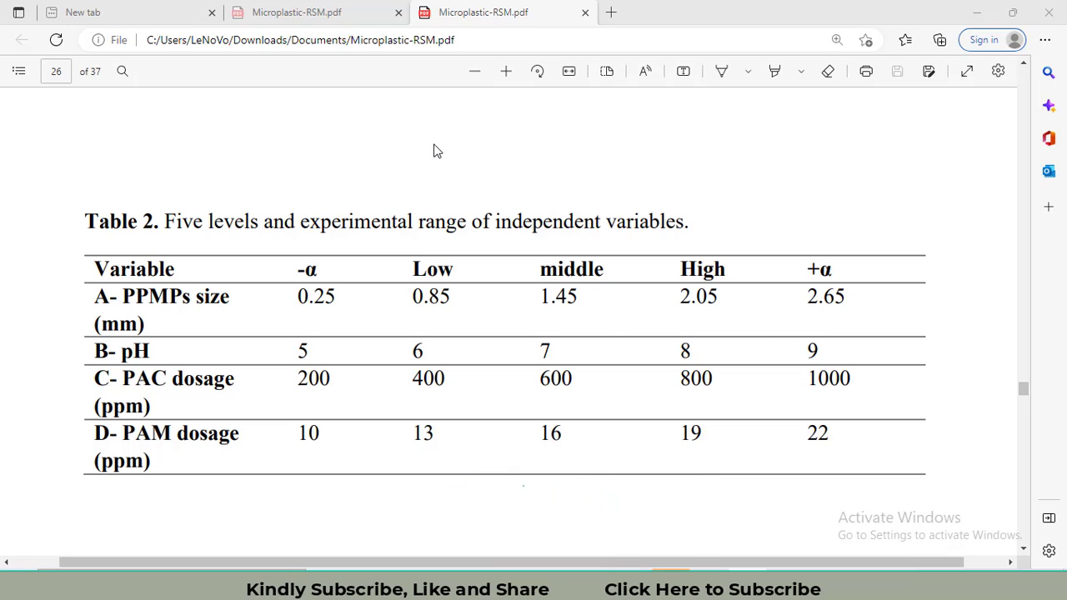
Create a central composite design with 4 continuous factors using the 30-run, 2-block full design.
key(alt+Tab)
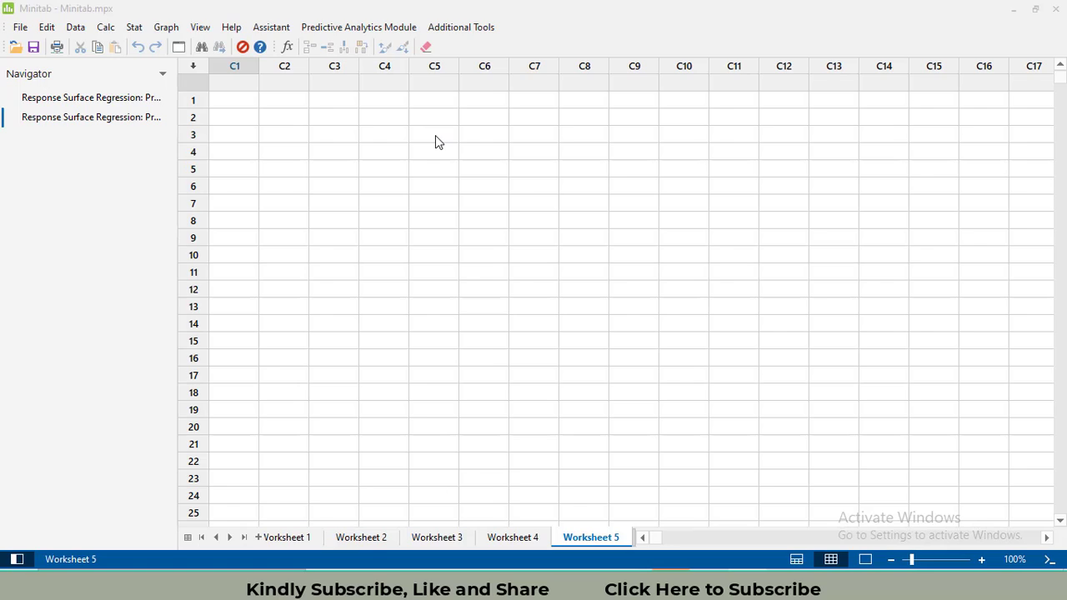
click(136, 29)
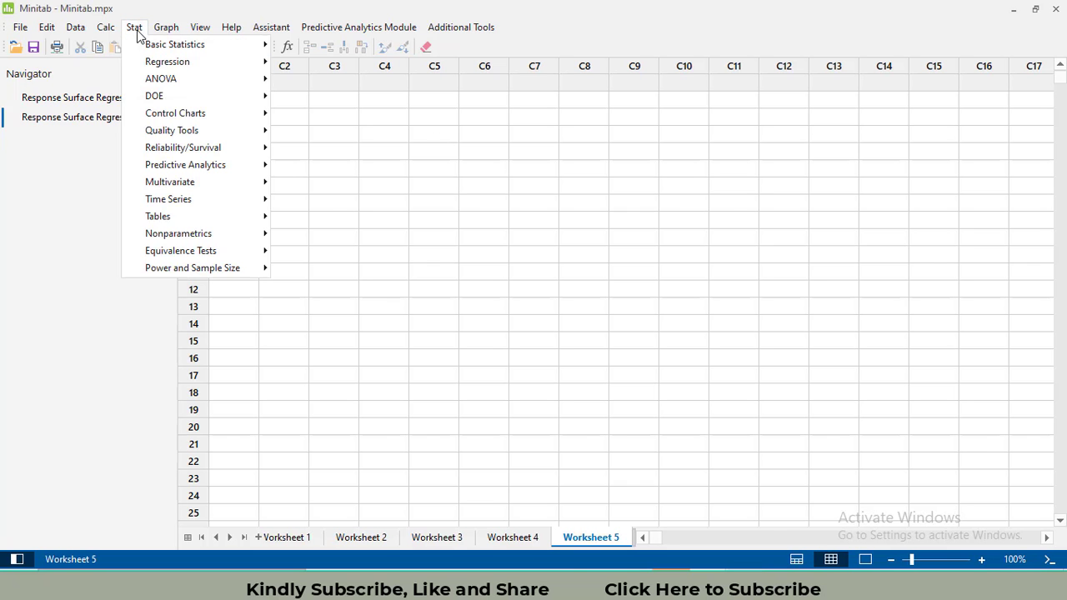
mouse_move(161, 100)
mouse_move(329, 118)
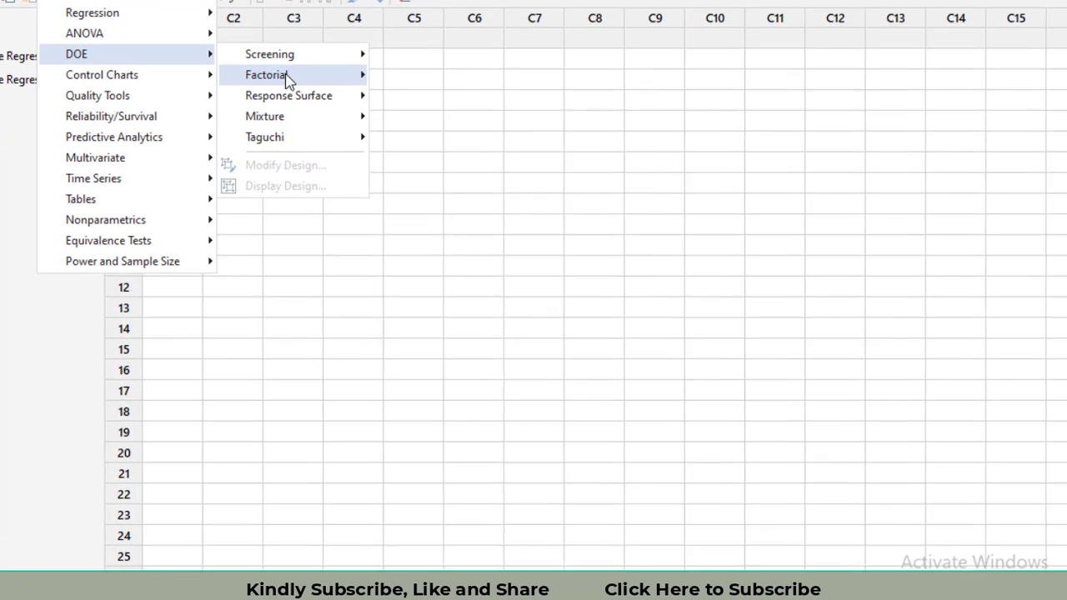
mouse_move(300, 90)
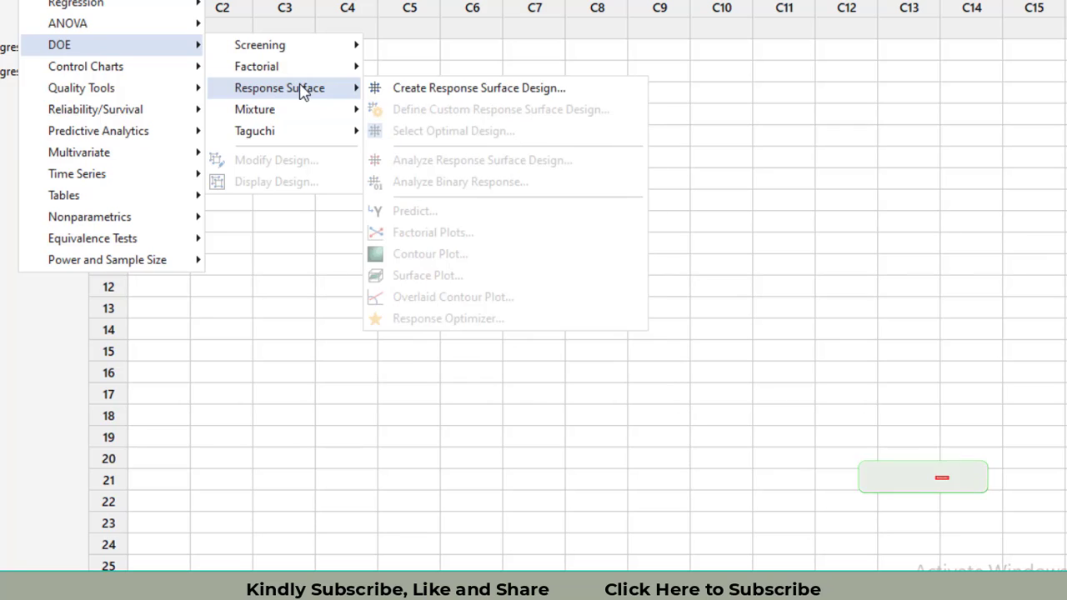
click(446, 95)
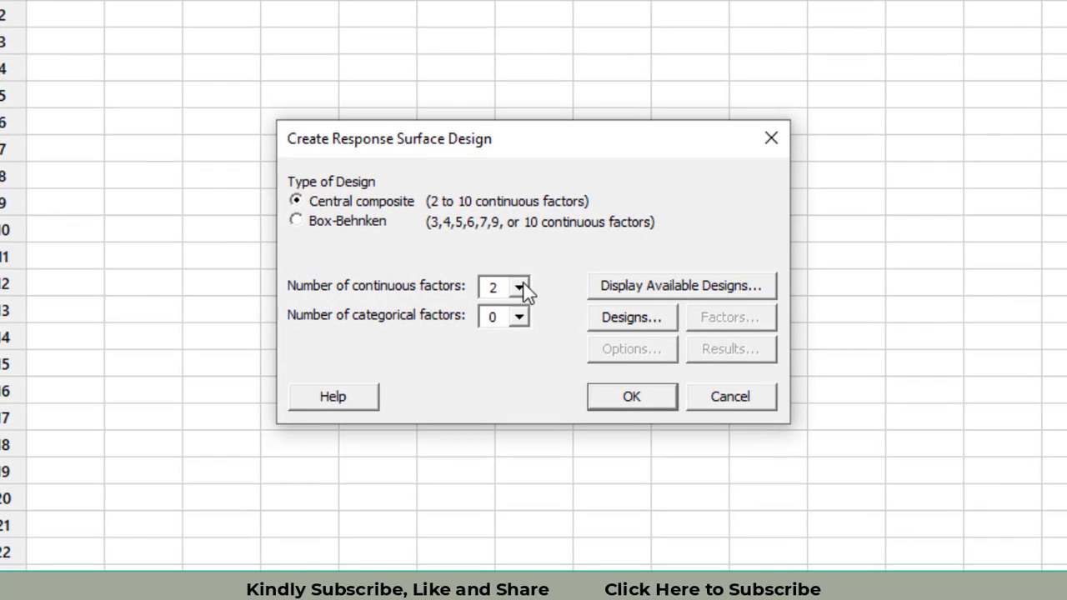
click(519, 287)
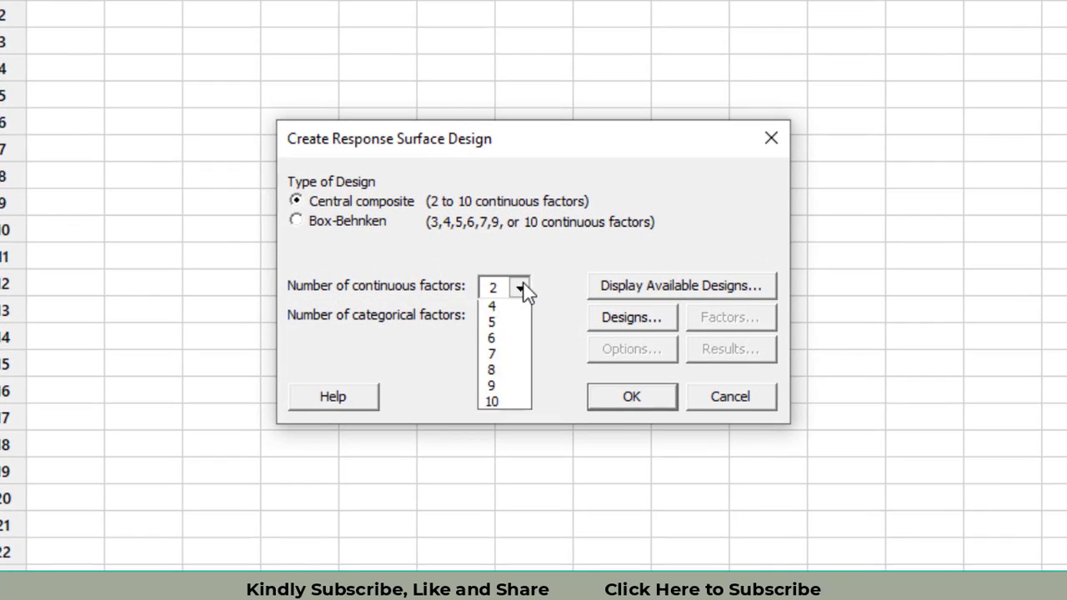
click(499, 343)
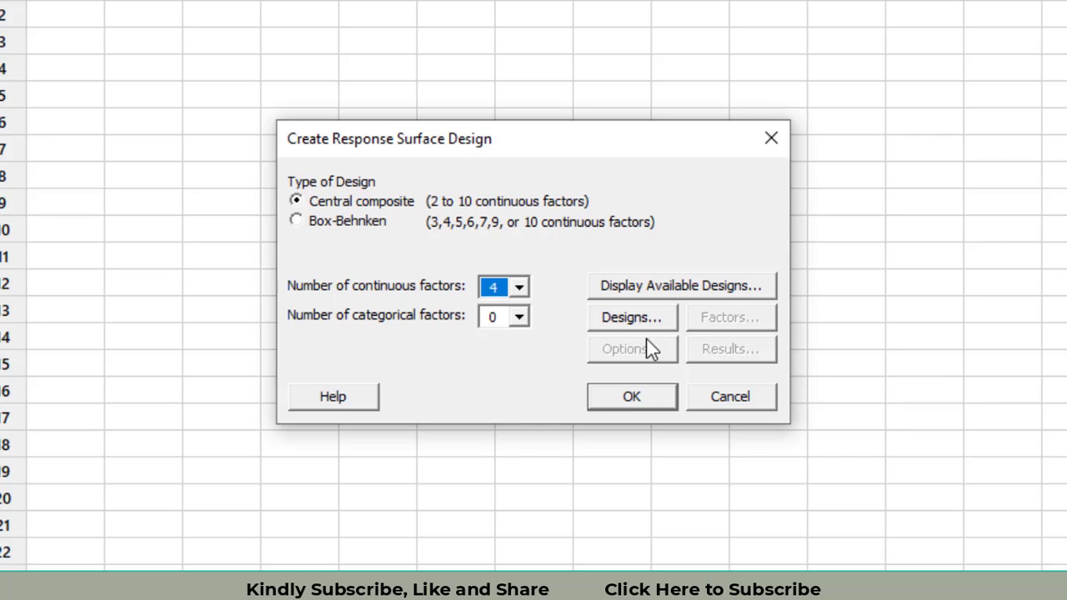
click(670, 328)
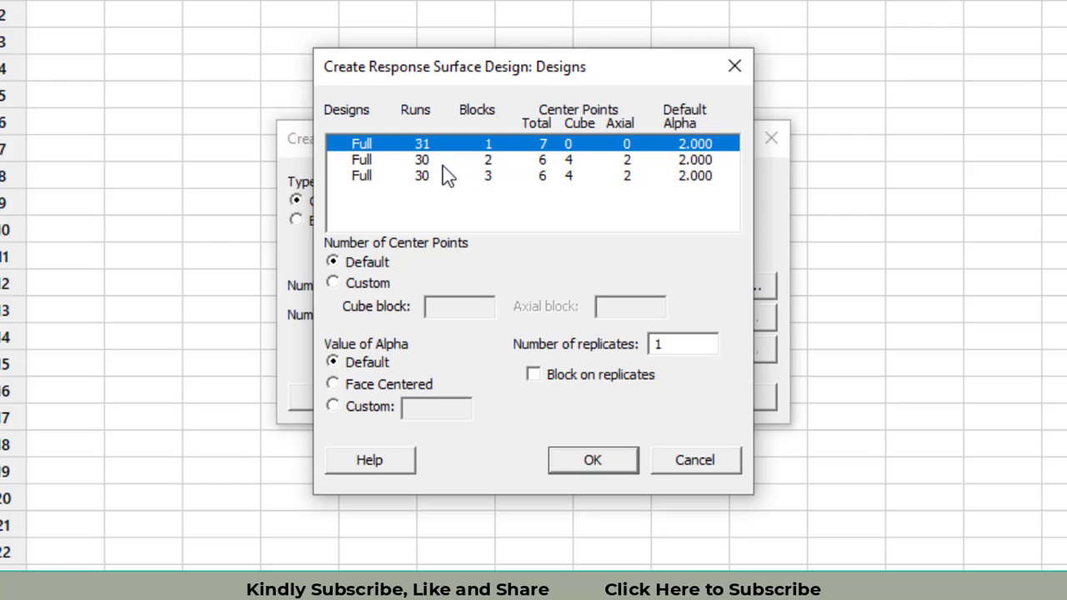
click(442, 166)
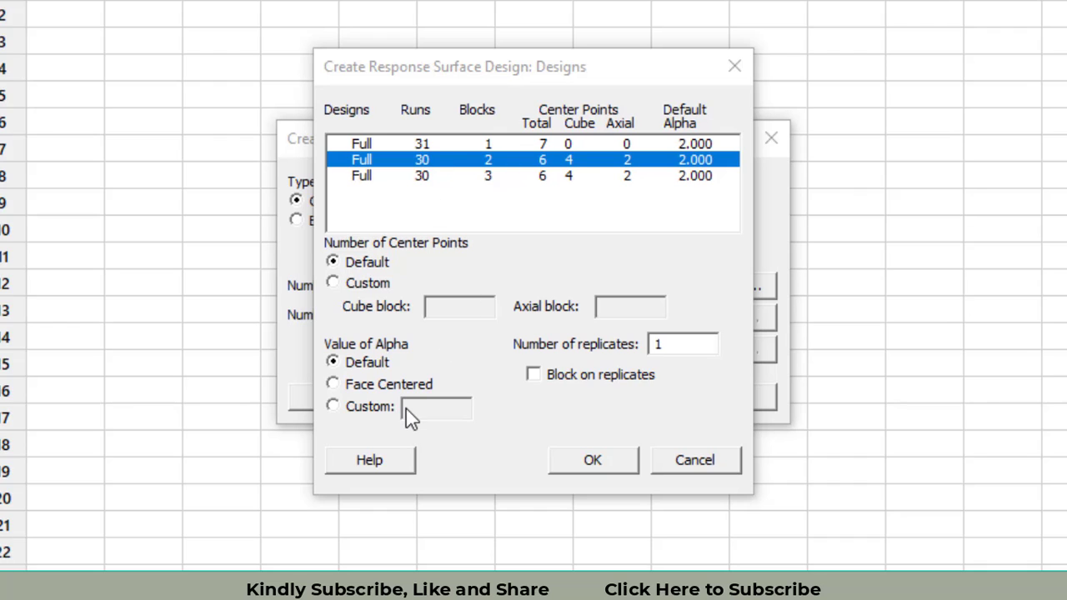
click(603, 462)
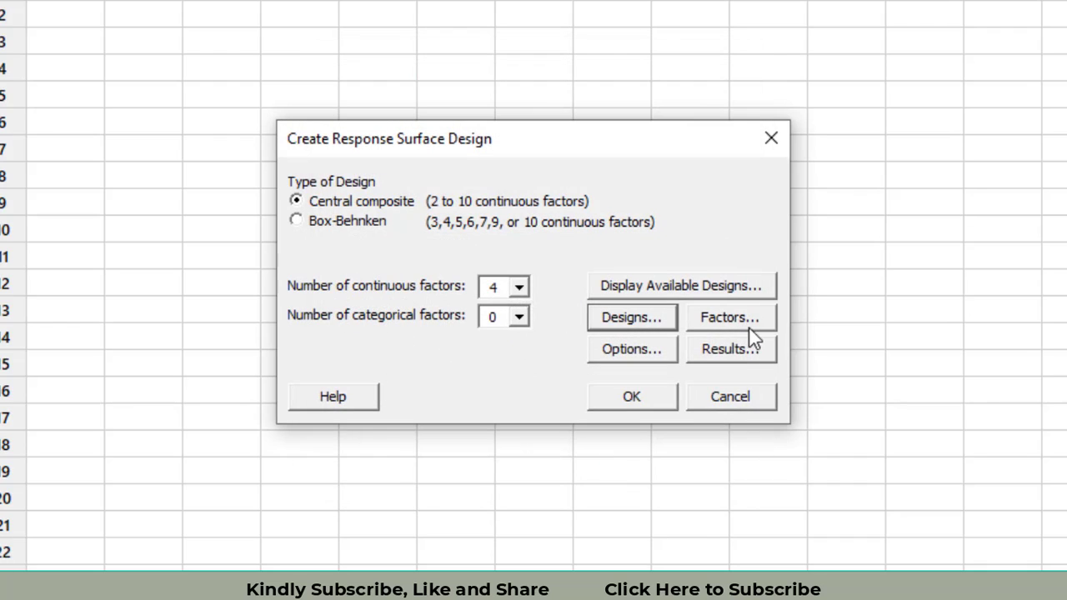
In the Factors table, rename factor A to 'A-PPMPs'.
click(757, 325)
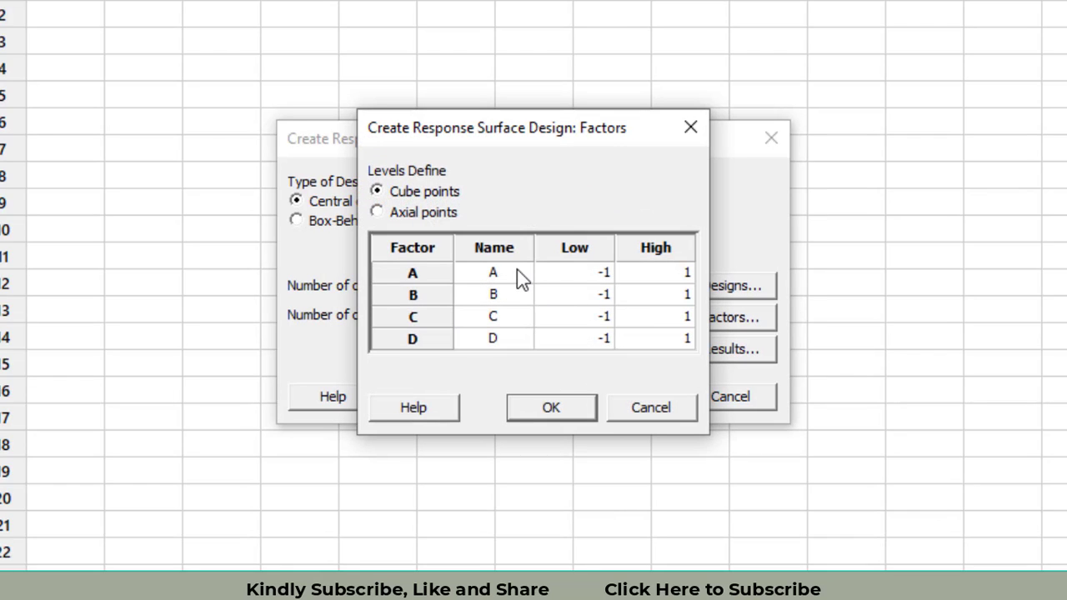
click(517, 270)
click(517, 270)
text(-PPMPs)
click(611, 275)
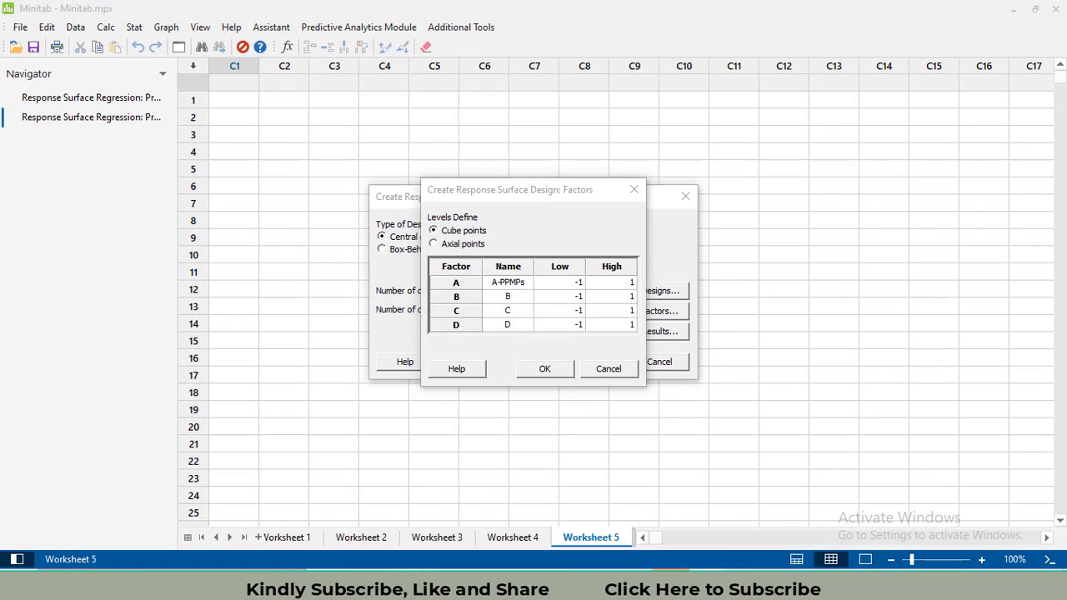
Check the factor levels in the paper, then give factor A low 0.85 and high 2.05.
key(alt+Tab)
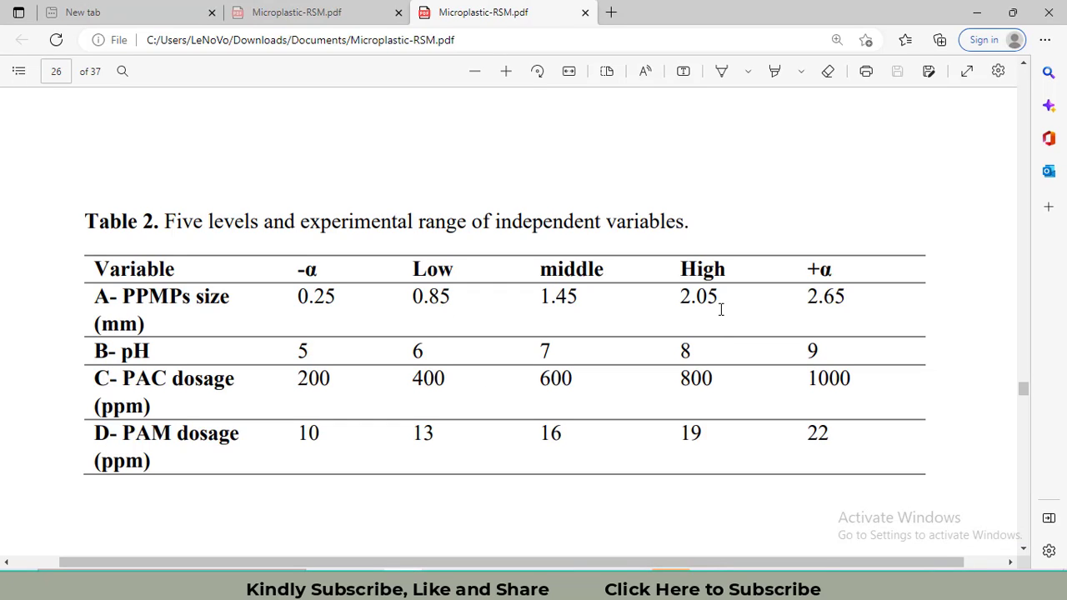
click(708, 584)
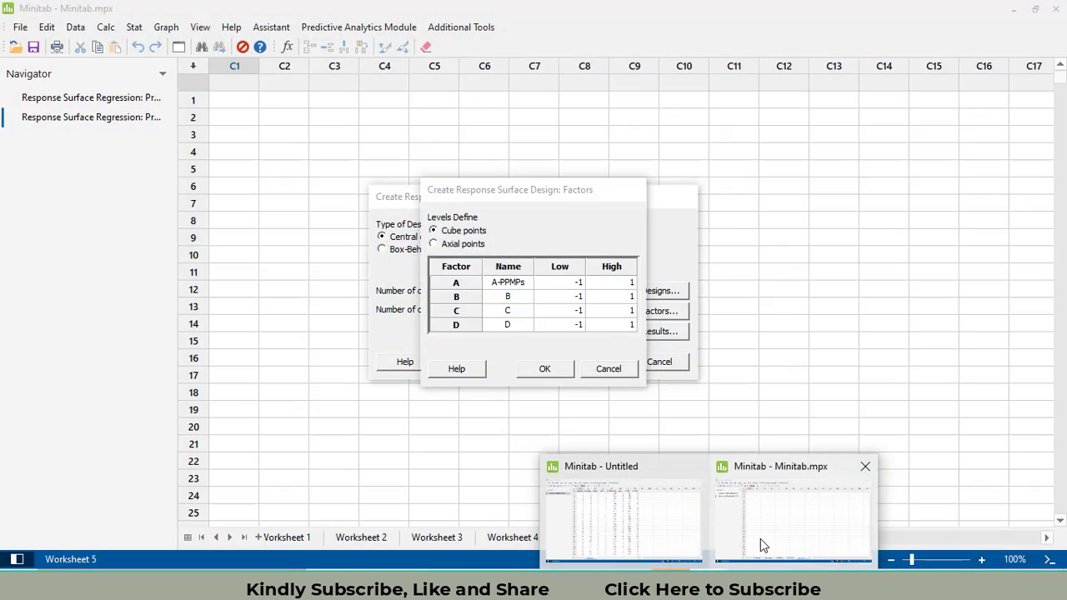
click(760, 538)
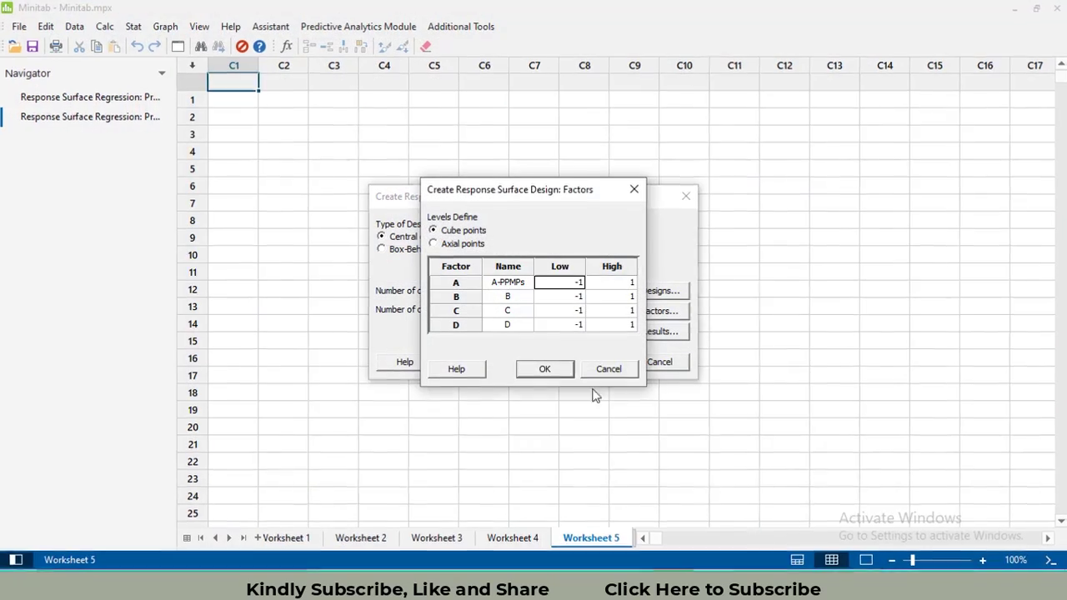
text(0.85)
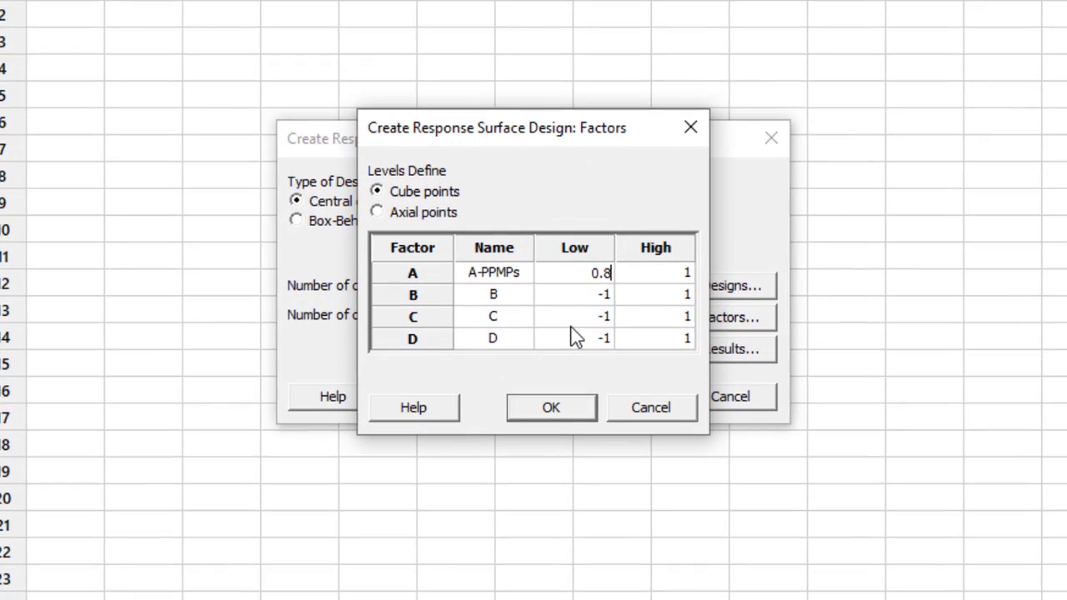
key(Tab)
text(2.05)
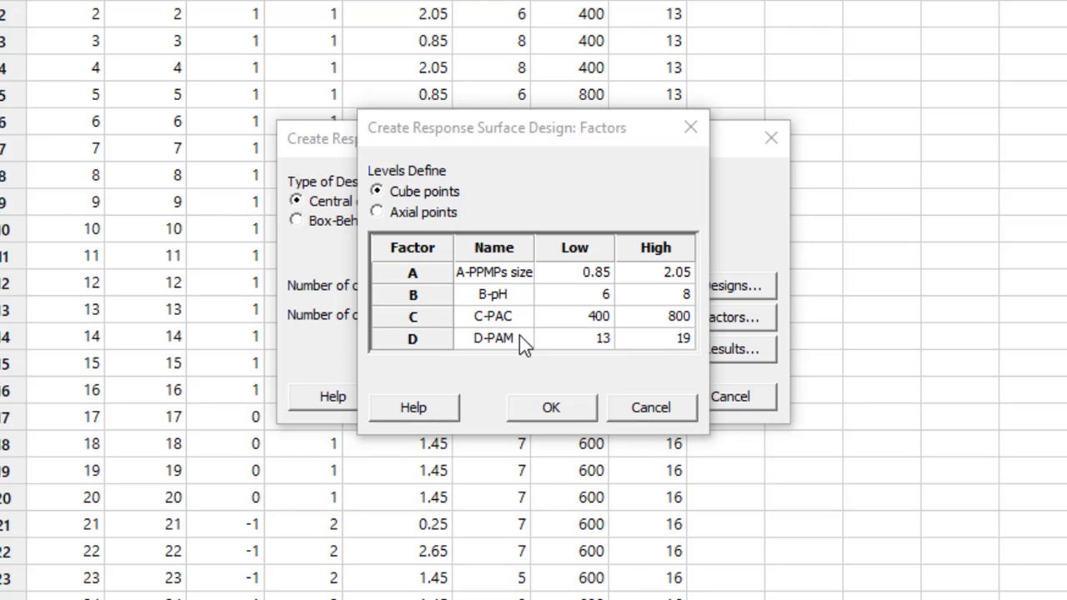
click(586, 413)
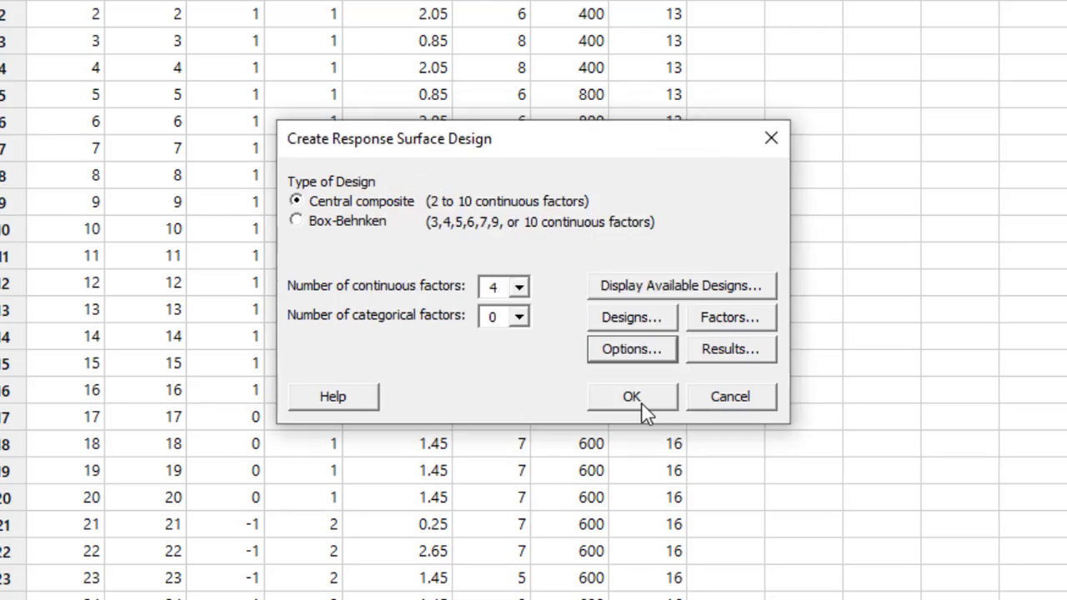
click(654, 357)
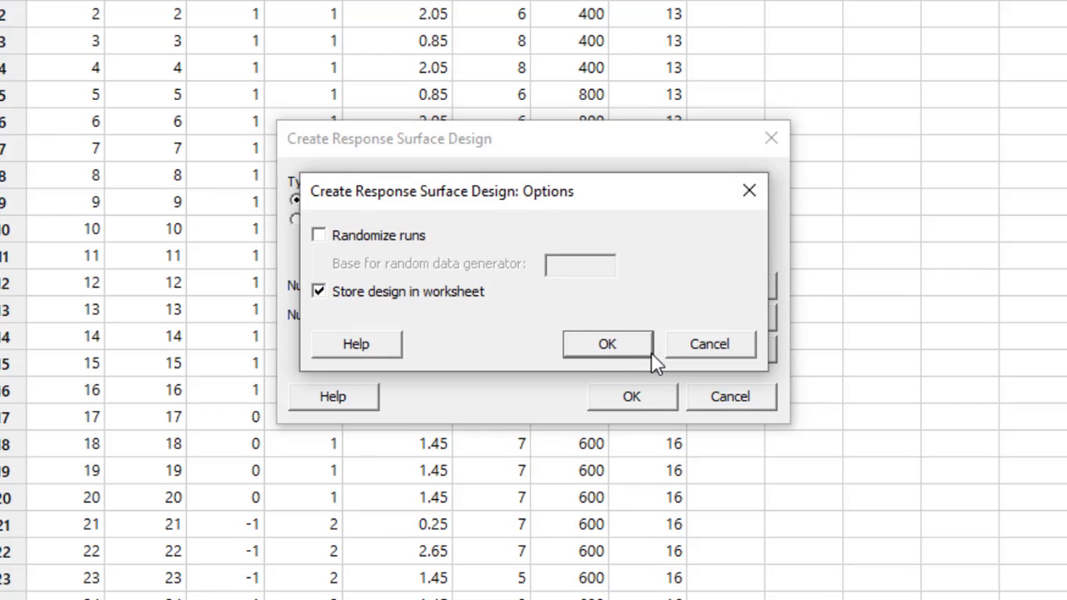
click(340, 237)
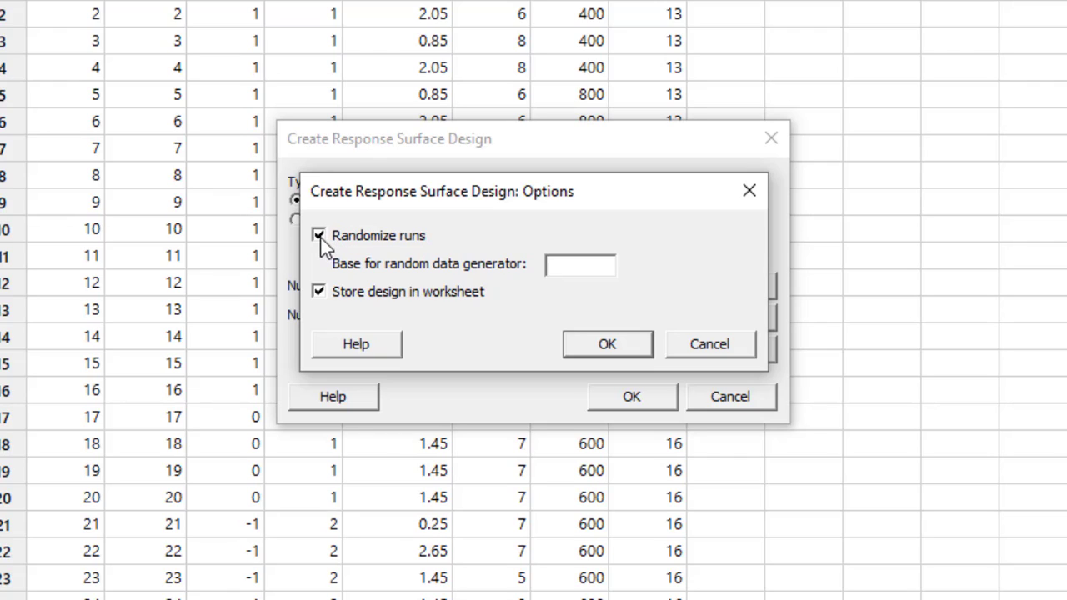
click(320, 237)
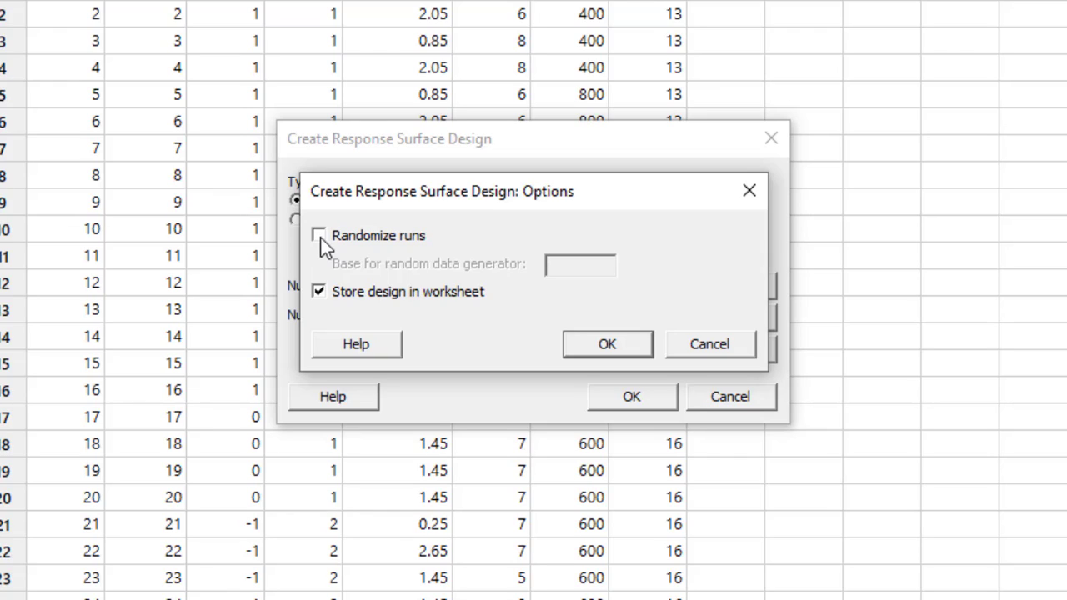
Generate the 30-run design into a new worksheet and show only the worksheet.
click(613, 350)
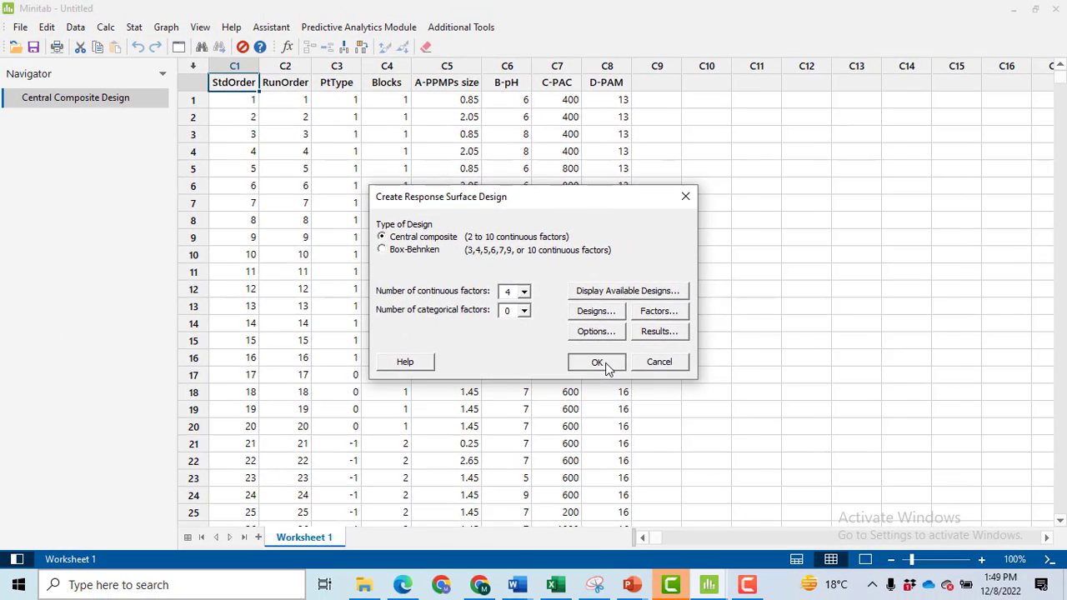
click(647, 398)
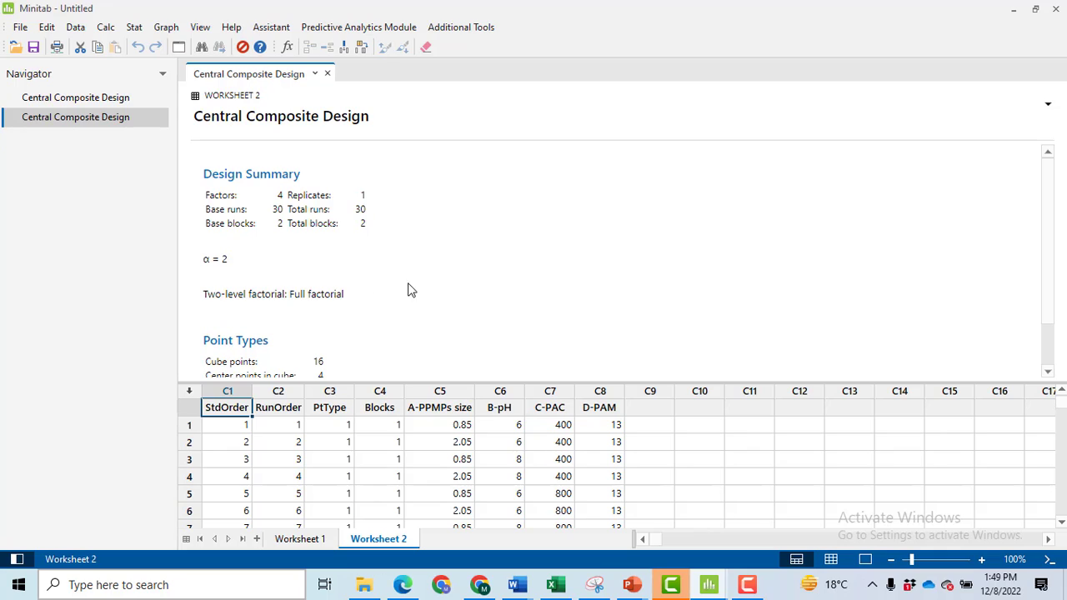
click(832, 560)
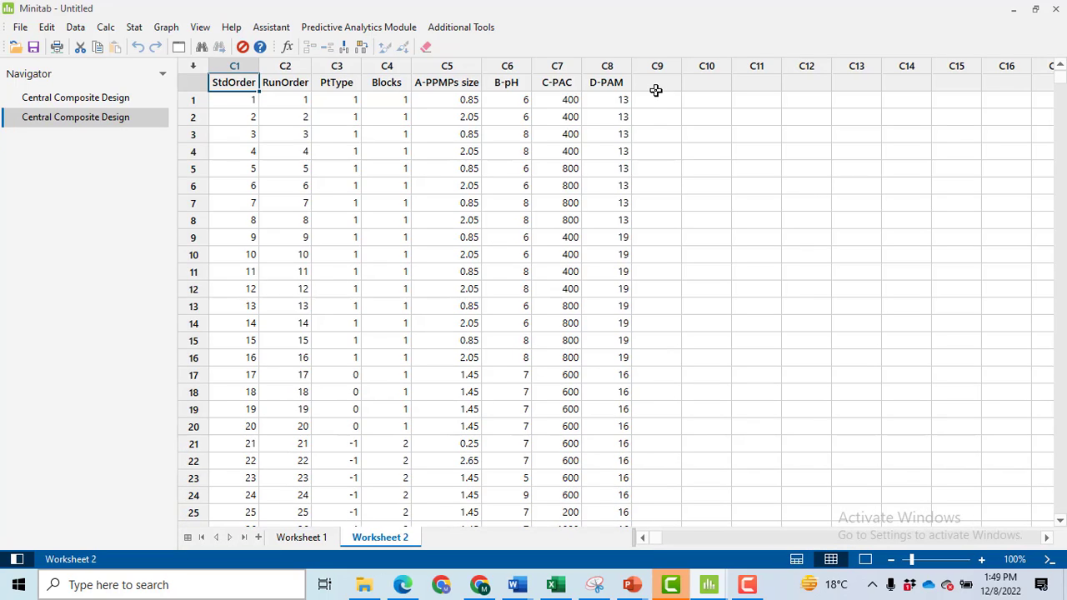
Check Table 3's predicted and actual removal values in Edge, then return to Minitab Worksheet 4.
key(alt+Tab)
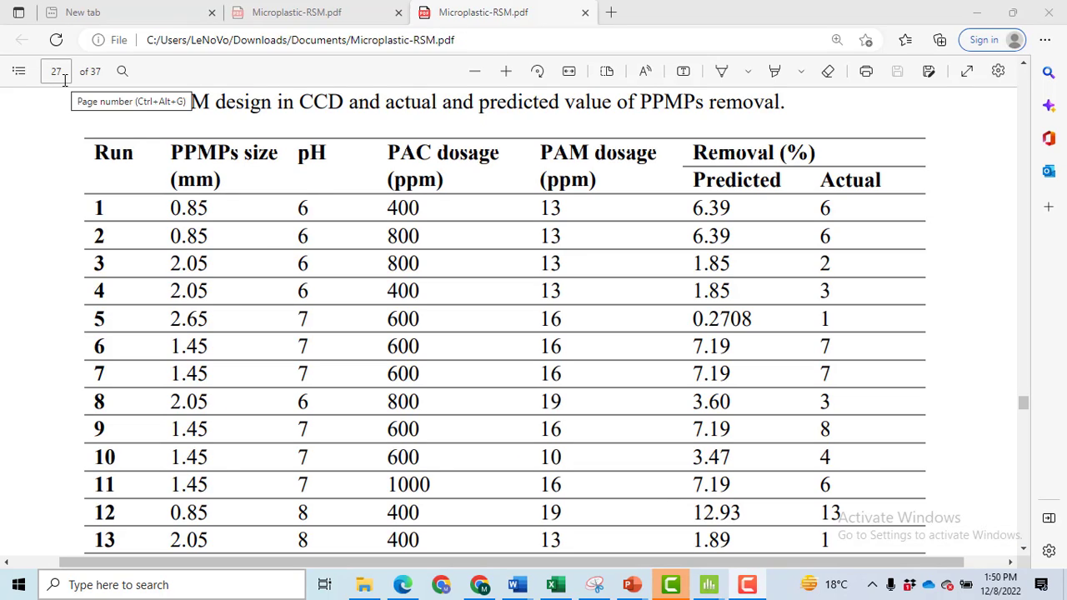
key(alt+Tab)
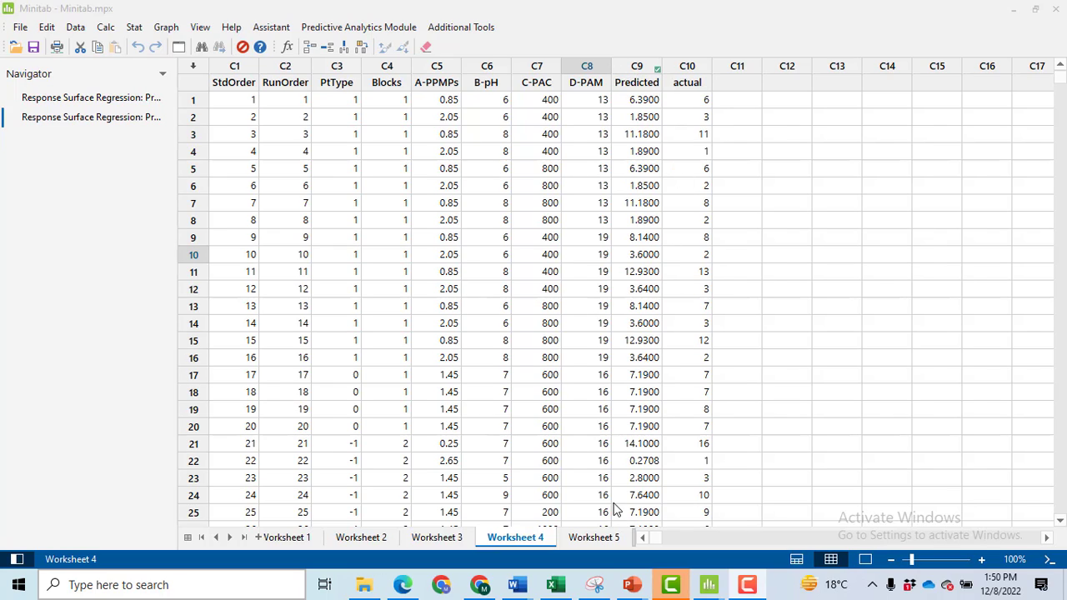
Analyze the response surface design for Predicted with full quadratic terms including blocks.
click(134, 29)
mouse_move(176, 96)
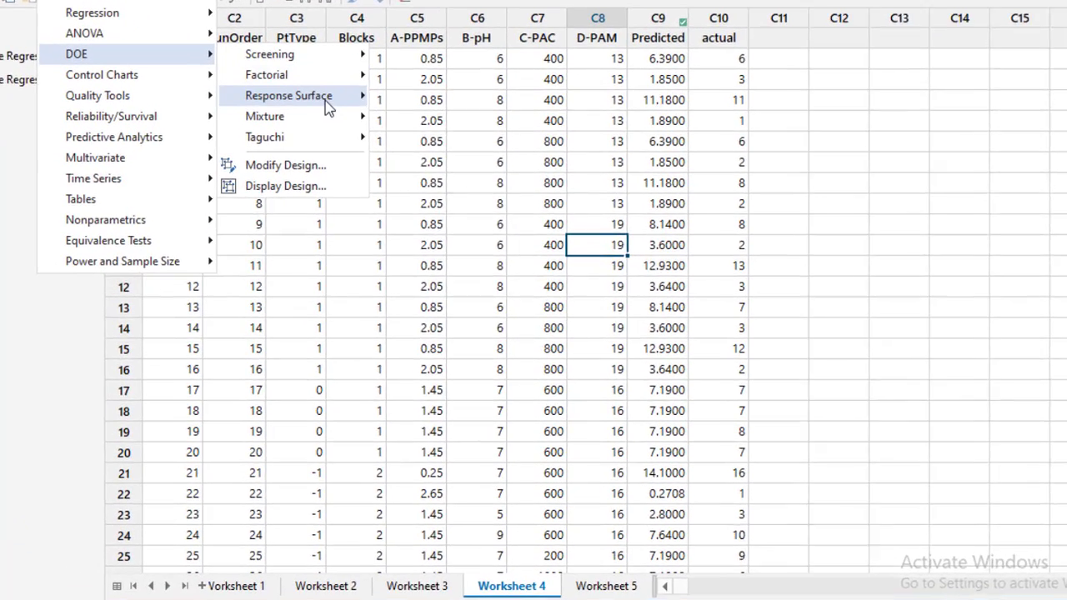
mouse_move(359, 129)
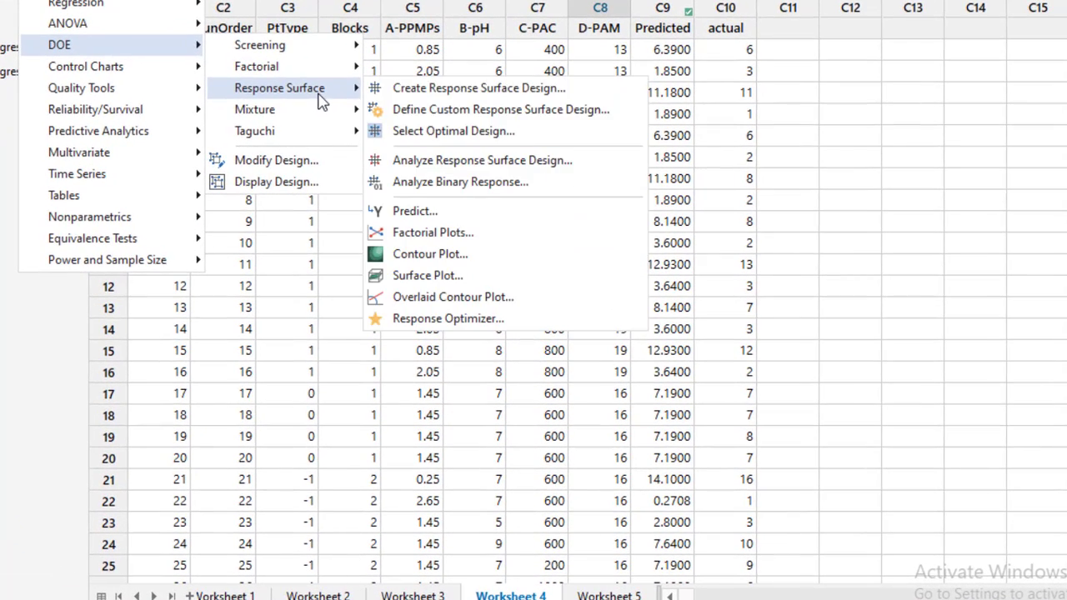
click(478, 162)
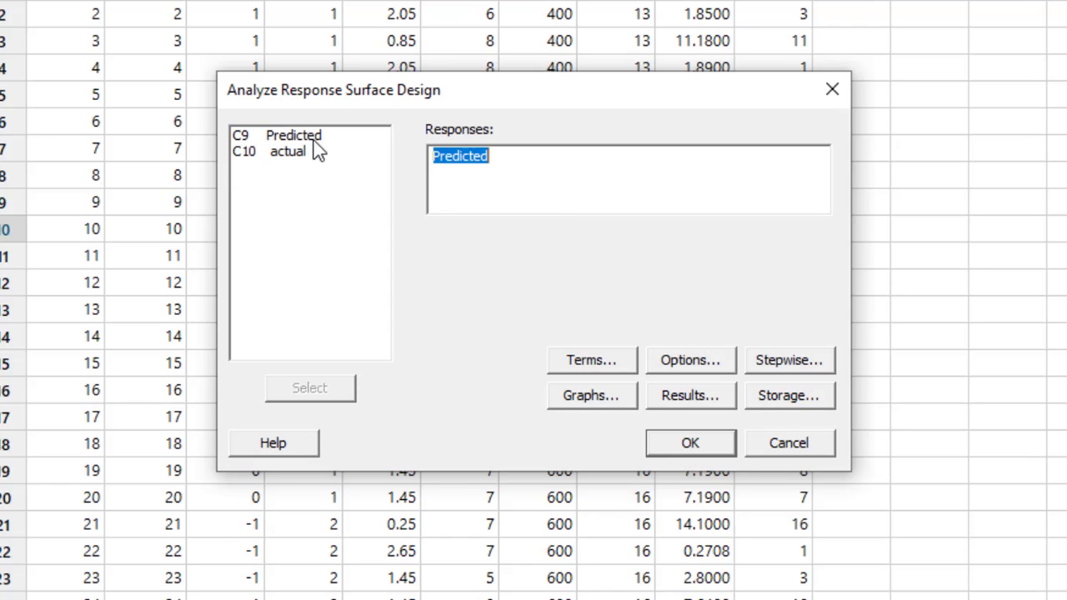
click(625, 365)
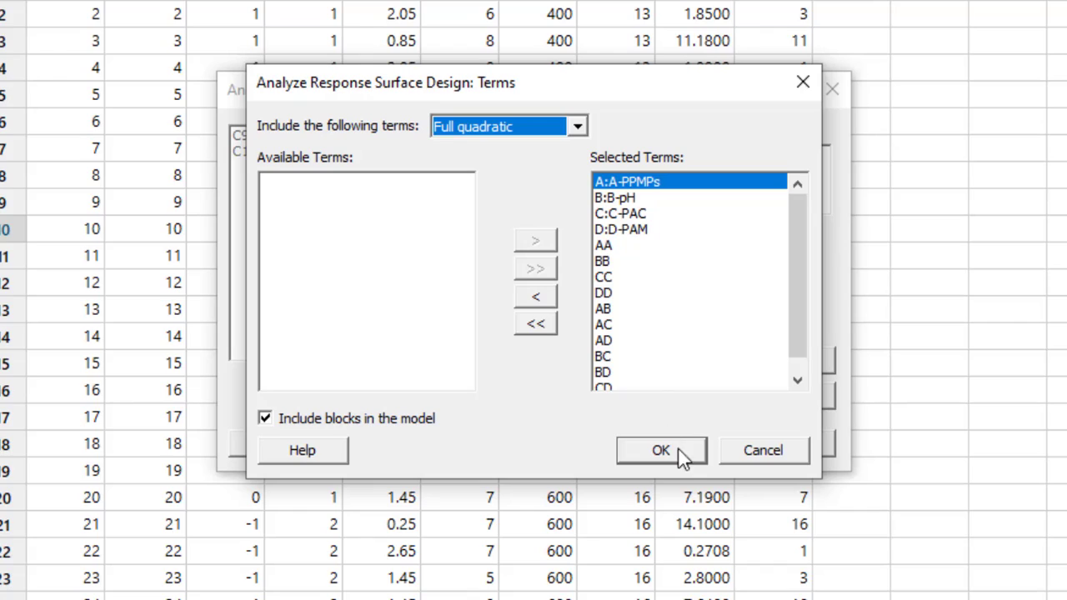
click(680, 450)
Keep the default analysis options and set the stepwise method to None.
click(704, 359)
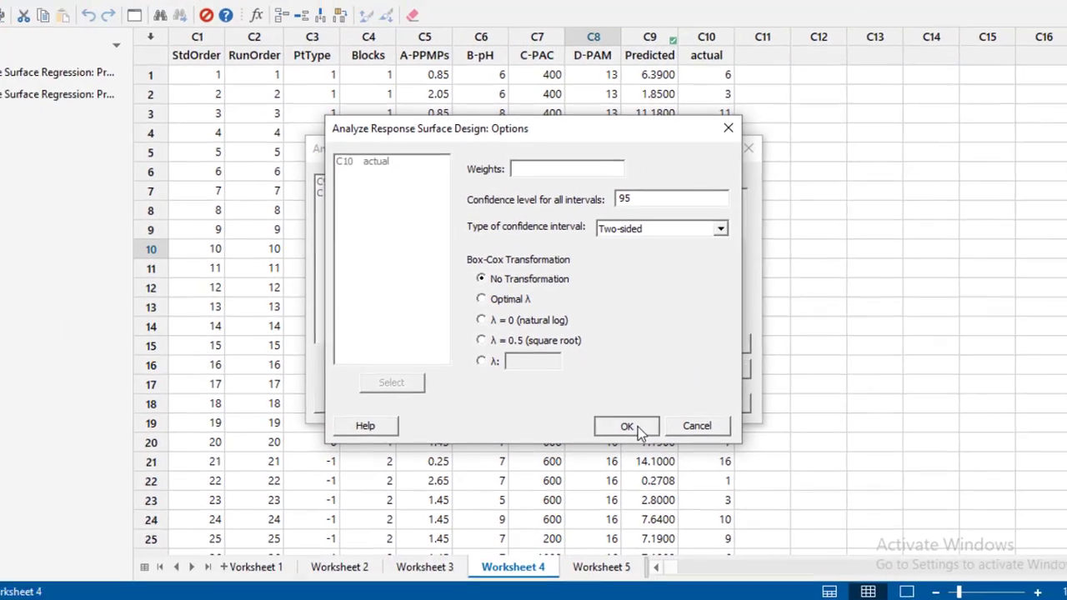
click(646, 467)
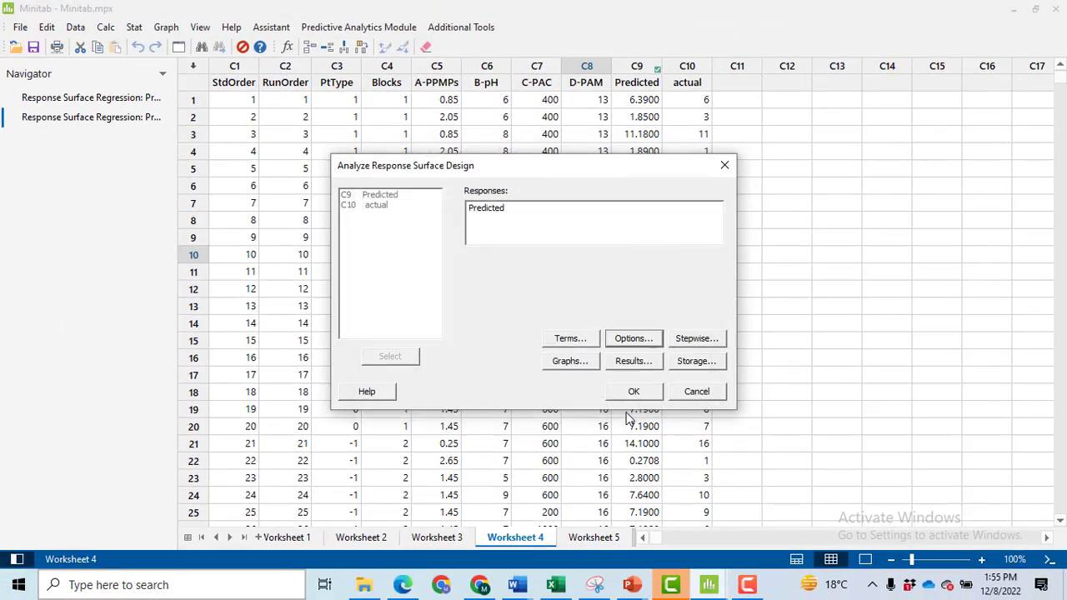
click(710, 344)
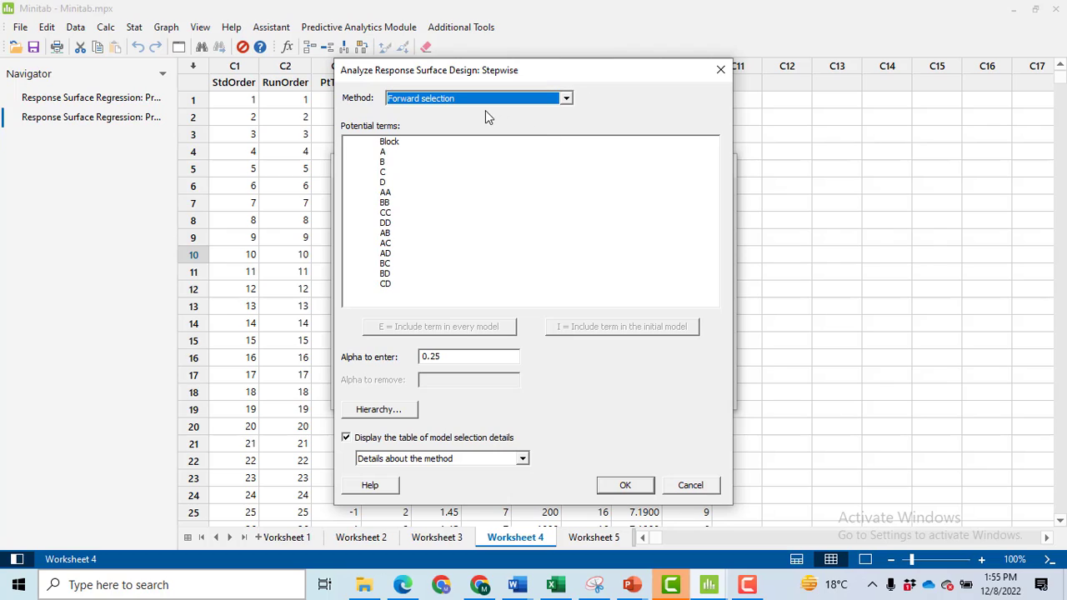
click(570, 98)
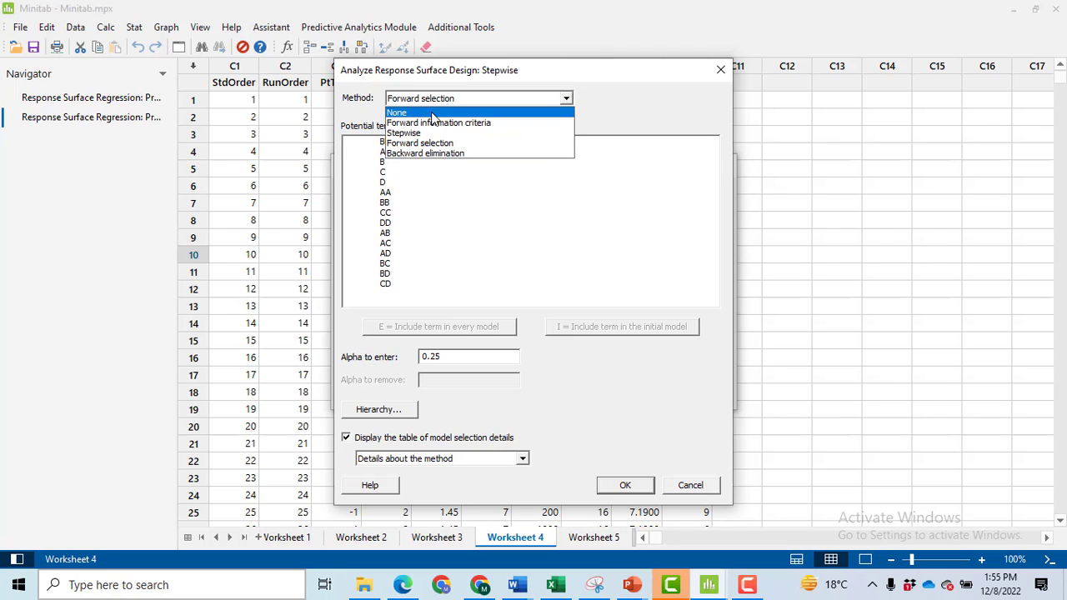
click(432, 115)
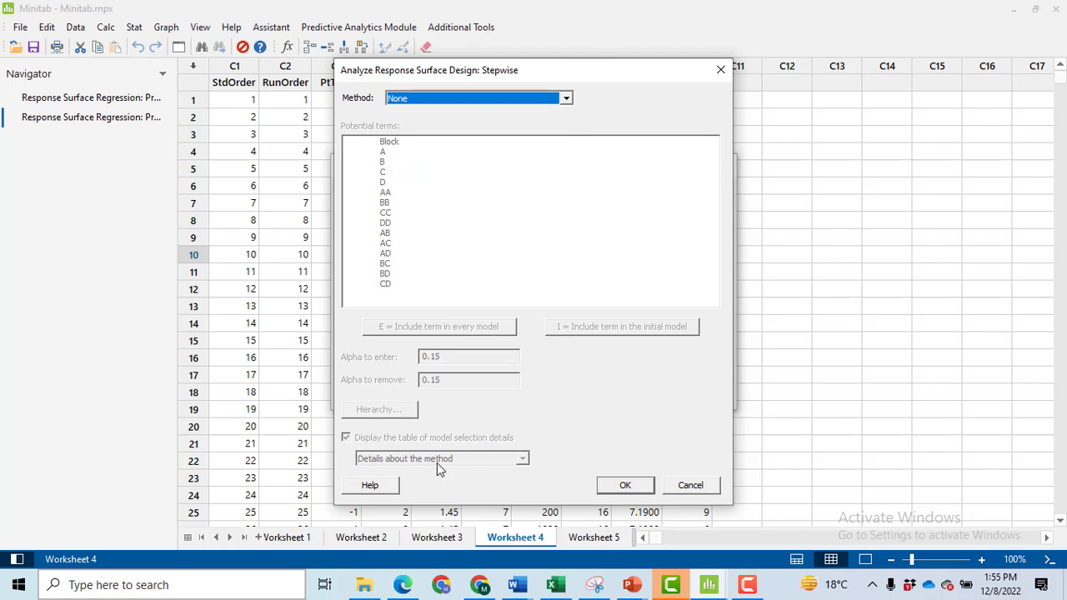
click(357, 485)
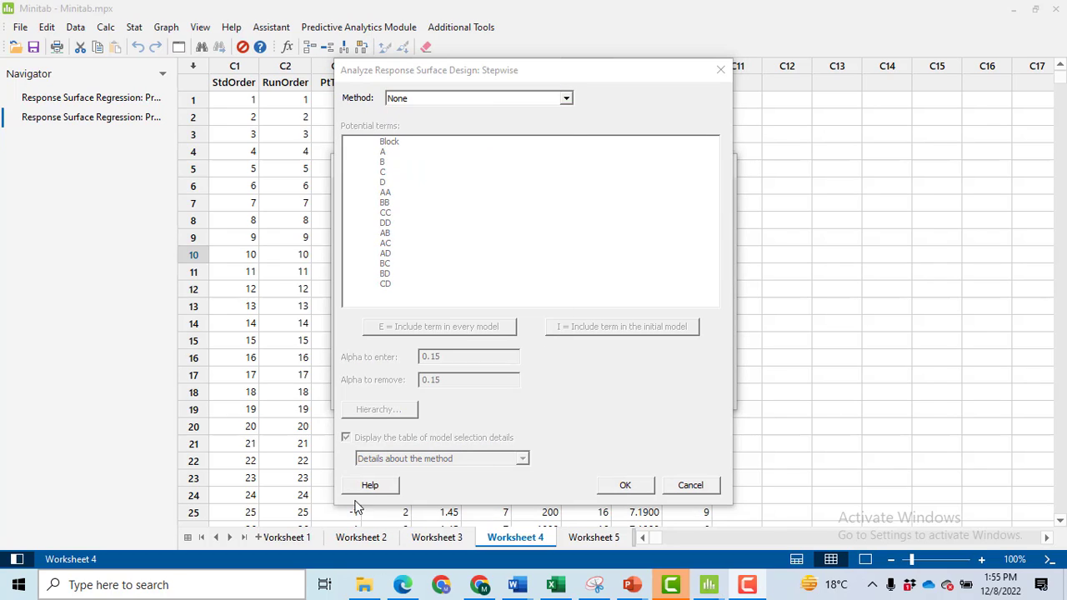
click(646, 490)
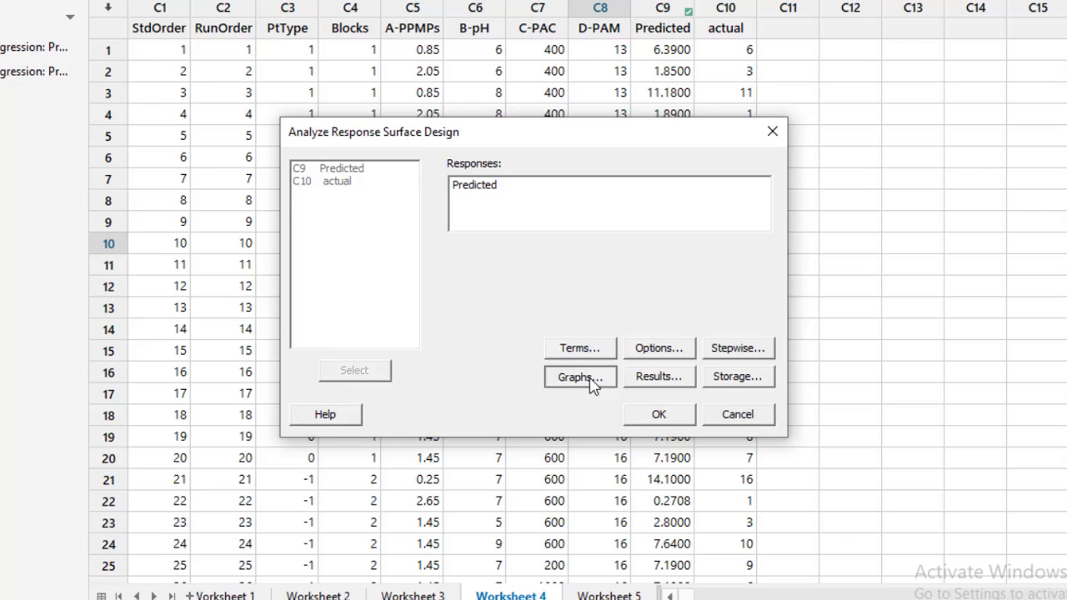
Keep the default effects plots and set results display to Expanded tables.
click(579, 381)
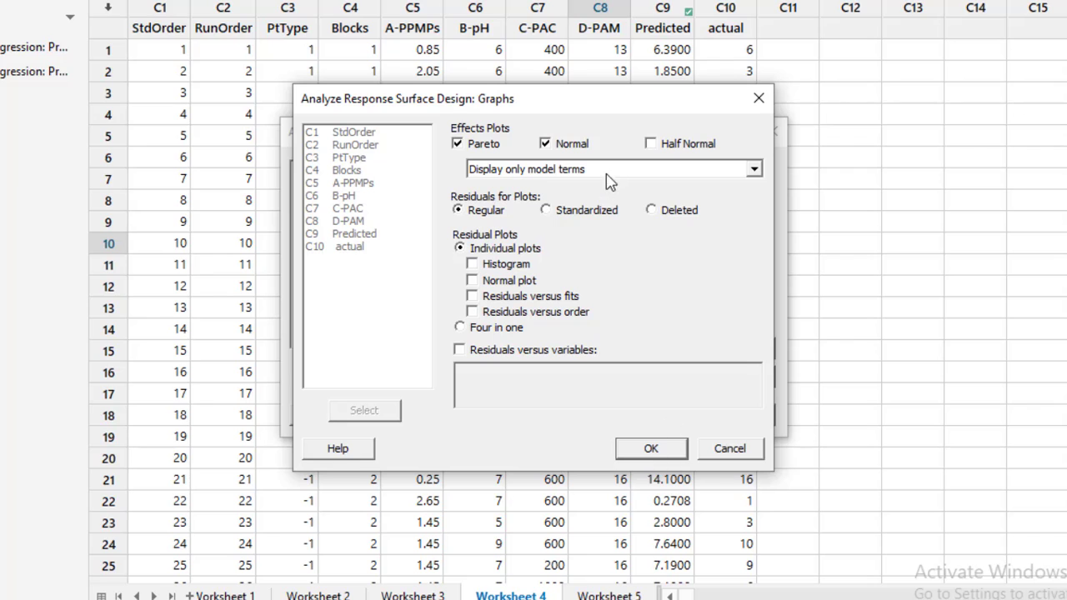
click(652, 449)
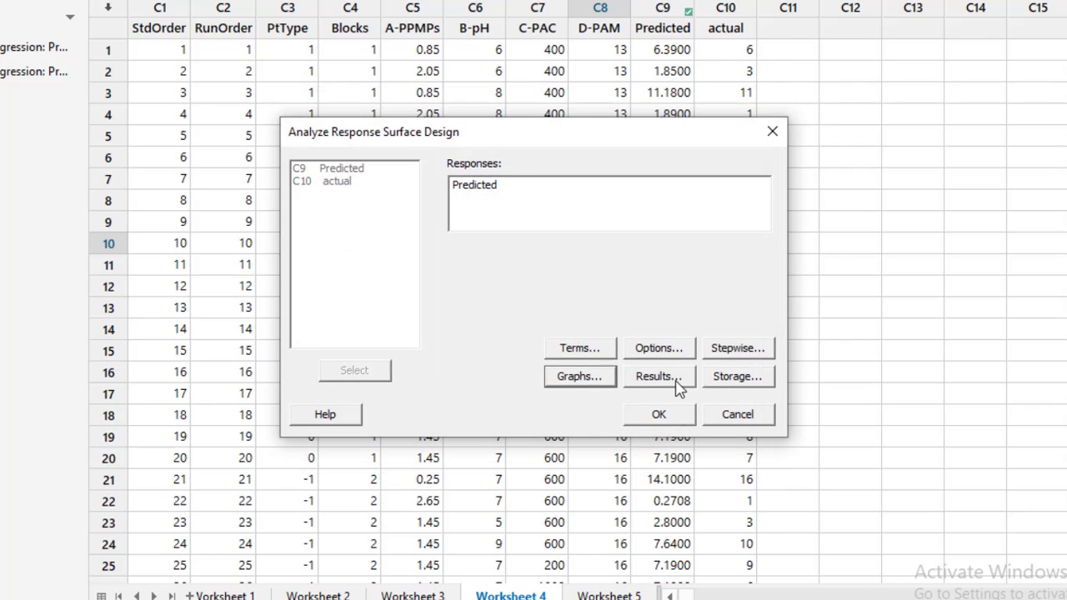
click(659, 377)
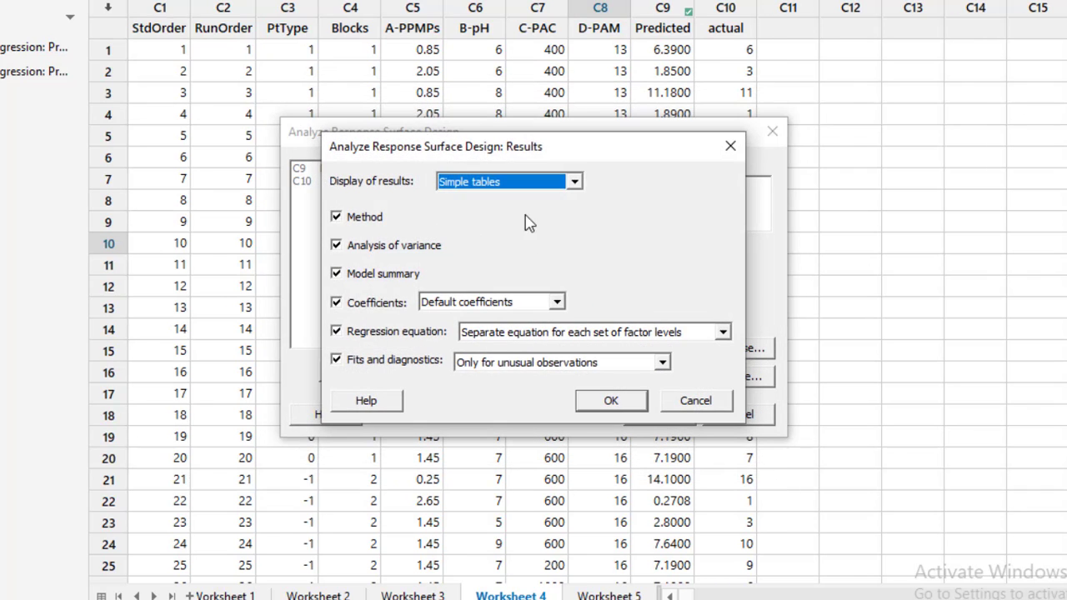
click(575, 185)
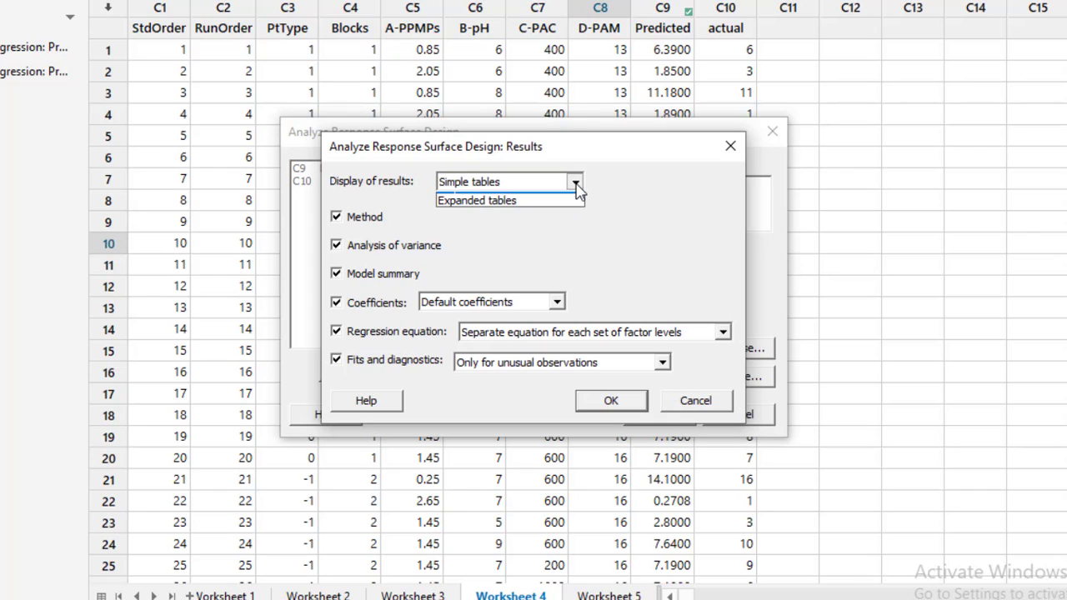
click(523, 213)
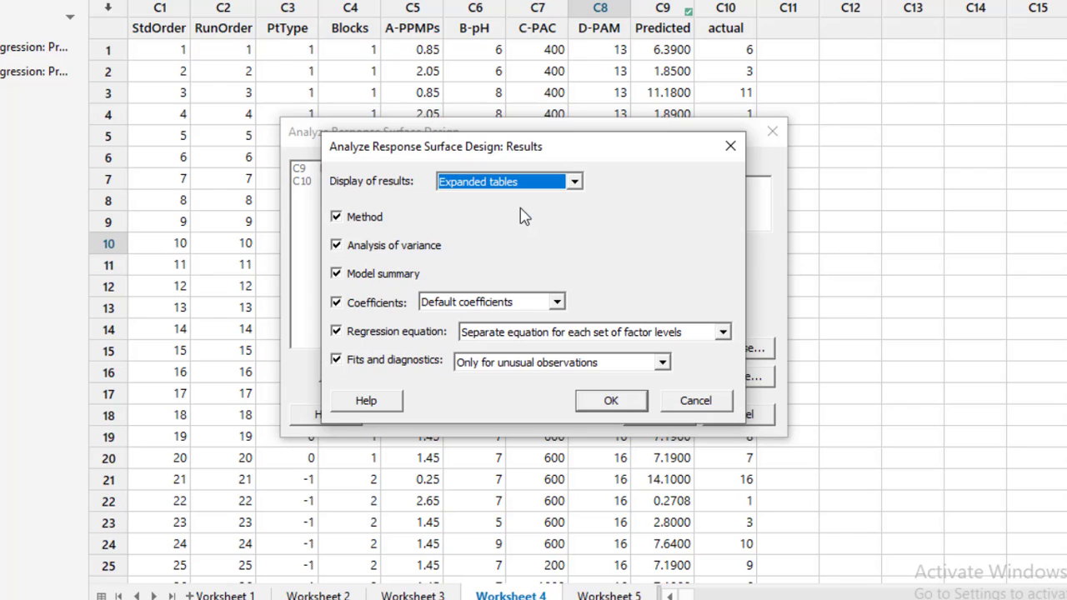
click(625, 403)
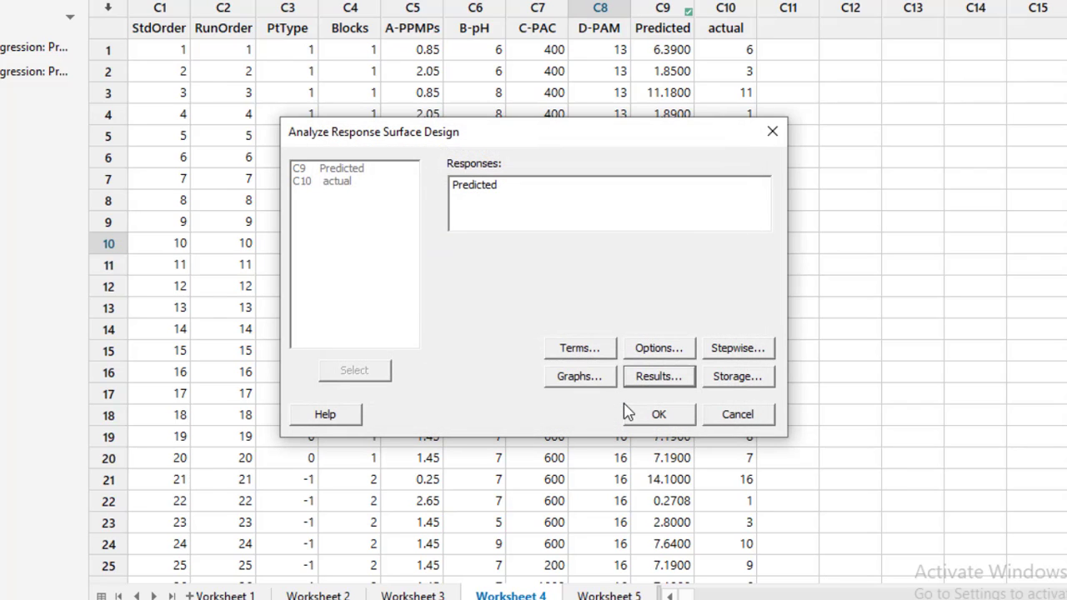
Run the regression without storing results, scroll to its ANOVA table, then switch to the PDF.
click(753, 386)
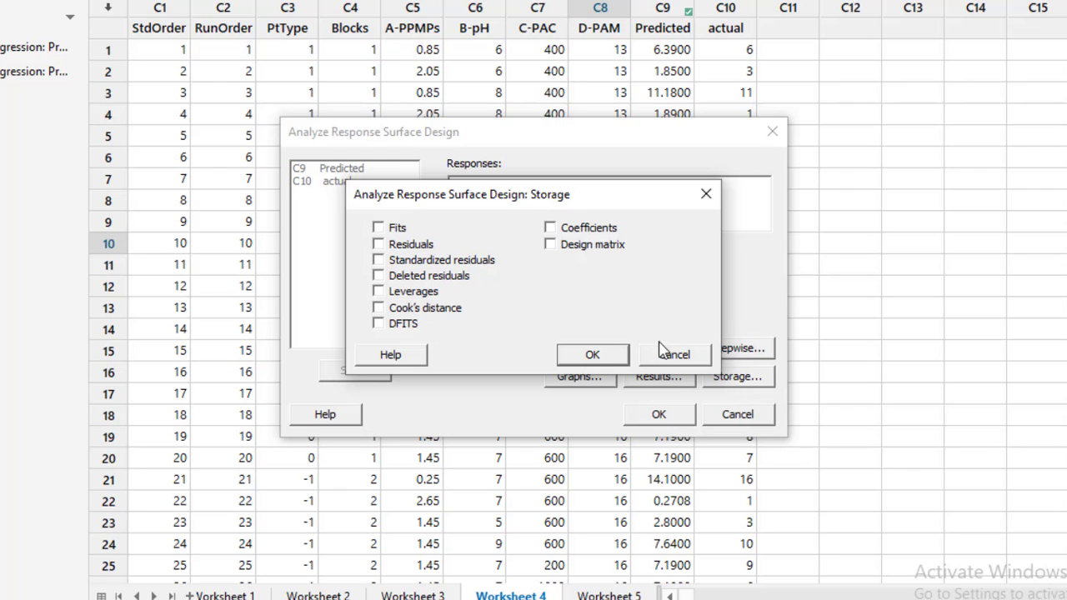
click(623, 362)
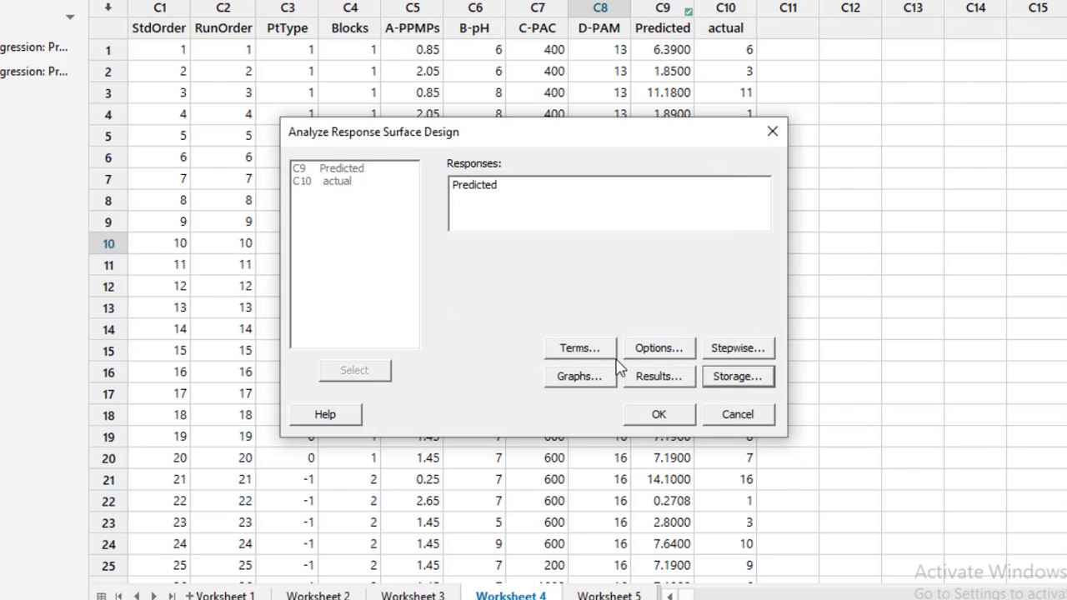
click(678, 421)
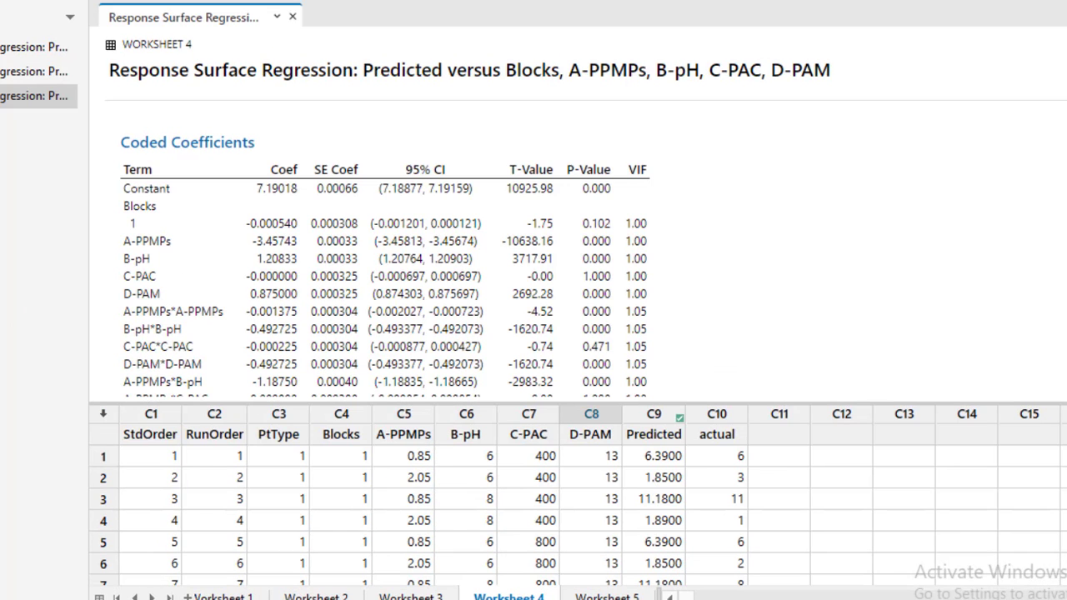
scroll(383, 251, down, 10)
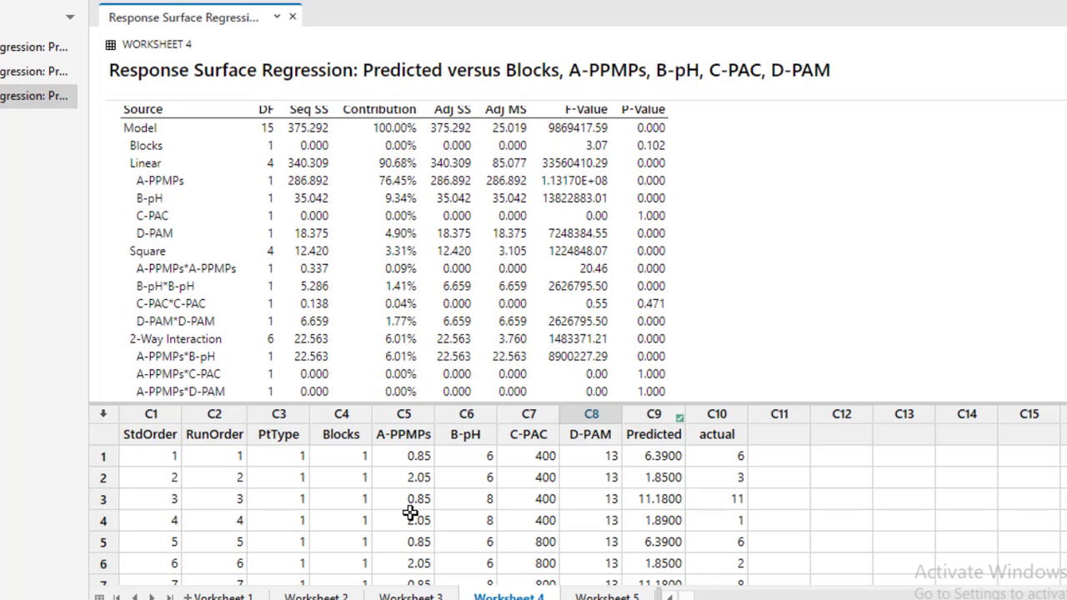
key(alt+Tab)
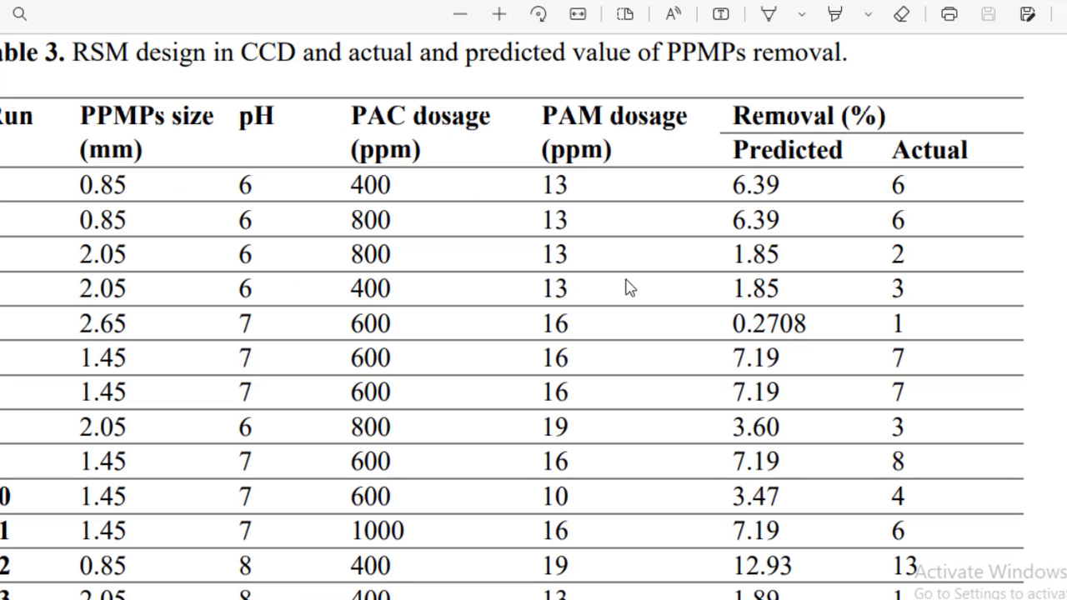
Review the paper's Table 4 ANOVA for PPMPs removal, then return to the Minitab output.
scroll(621, 286, down, 15)
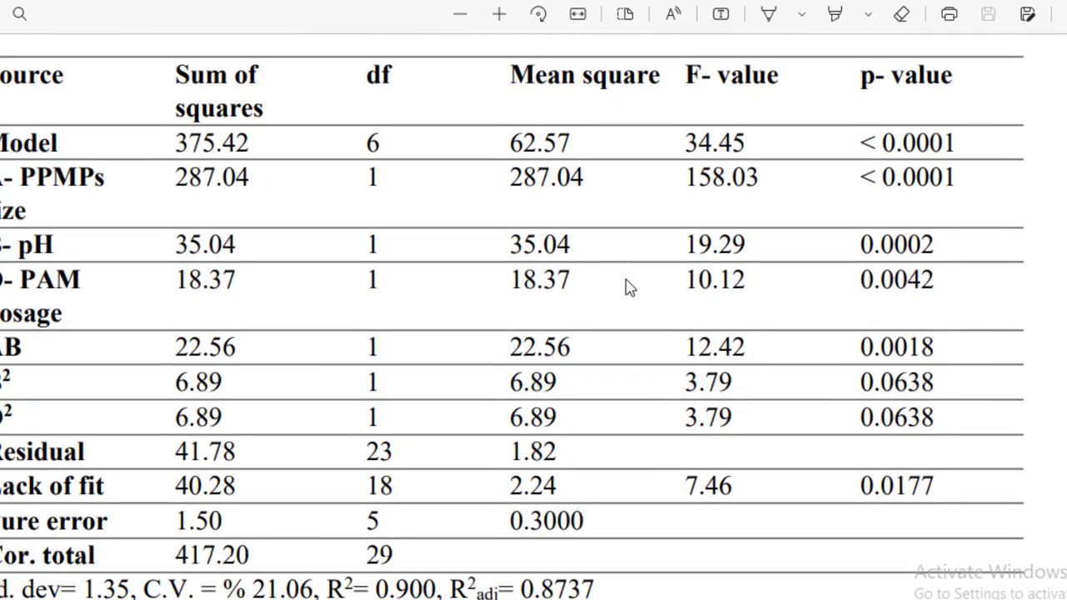
scroll(626, 288, up, 1)
scroll(621, 286, down, 3)
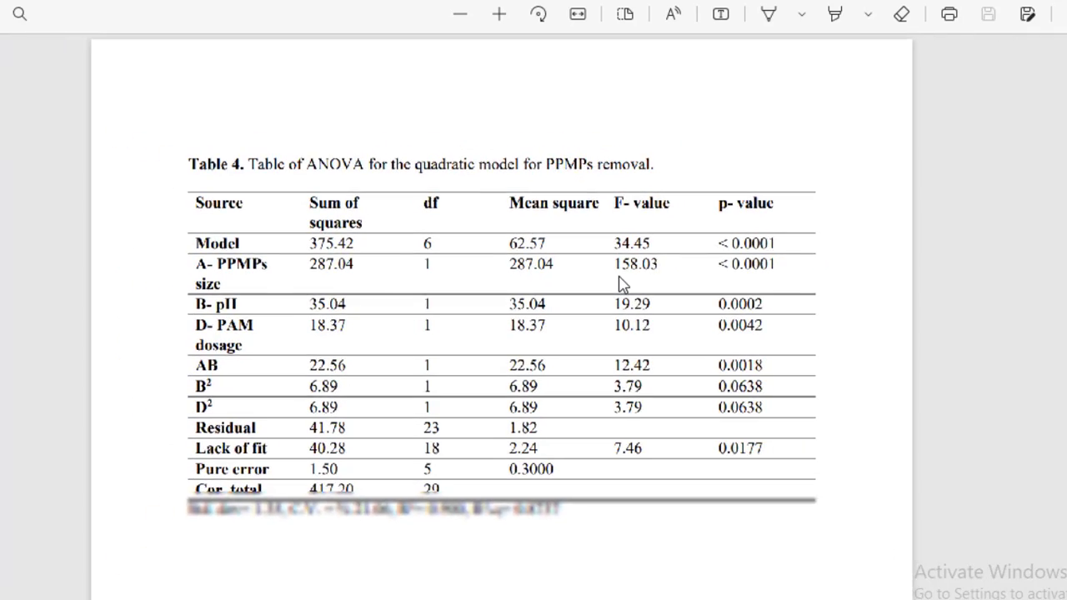
scroll(492, 275, up, 1)
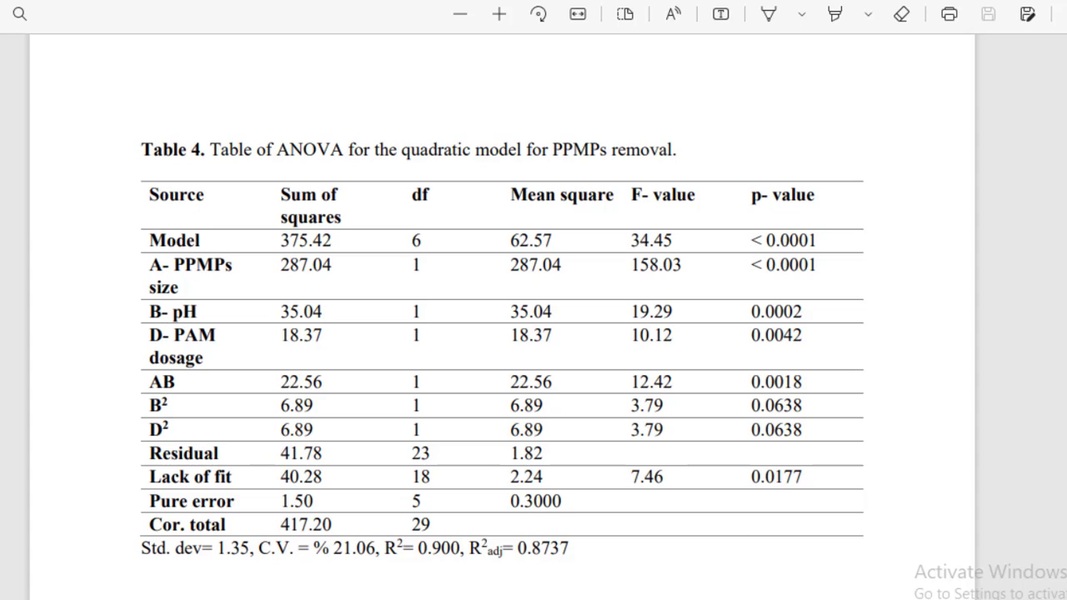
click(900, 567)
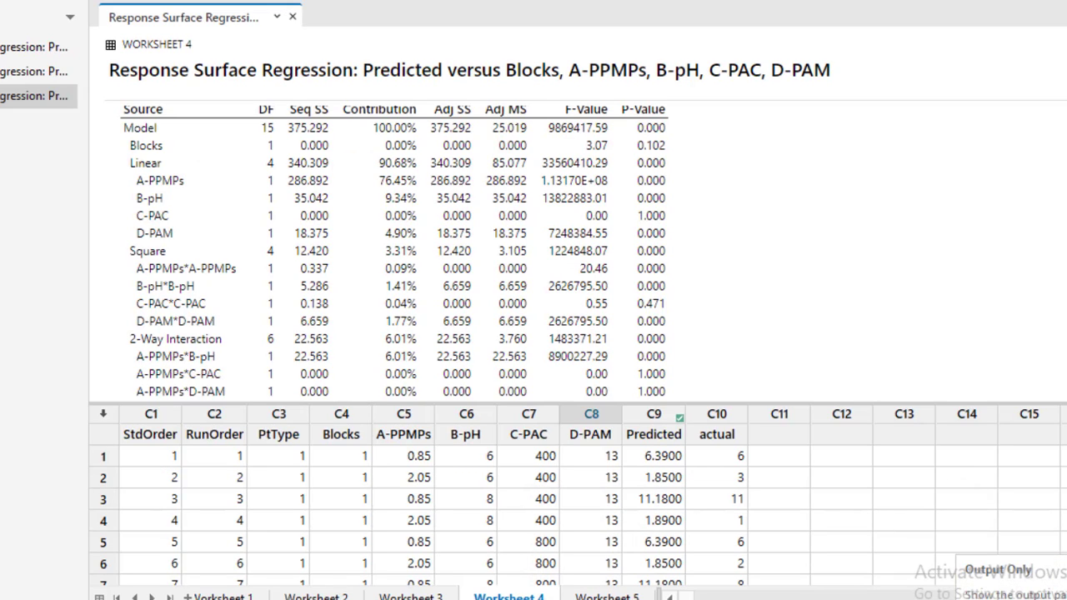
Switch to Output Only so the full ANOVA and regression equation fill the window.
click(1001, 595)
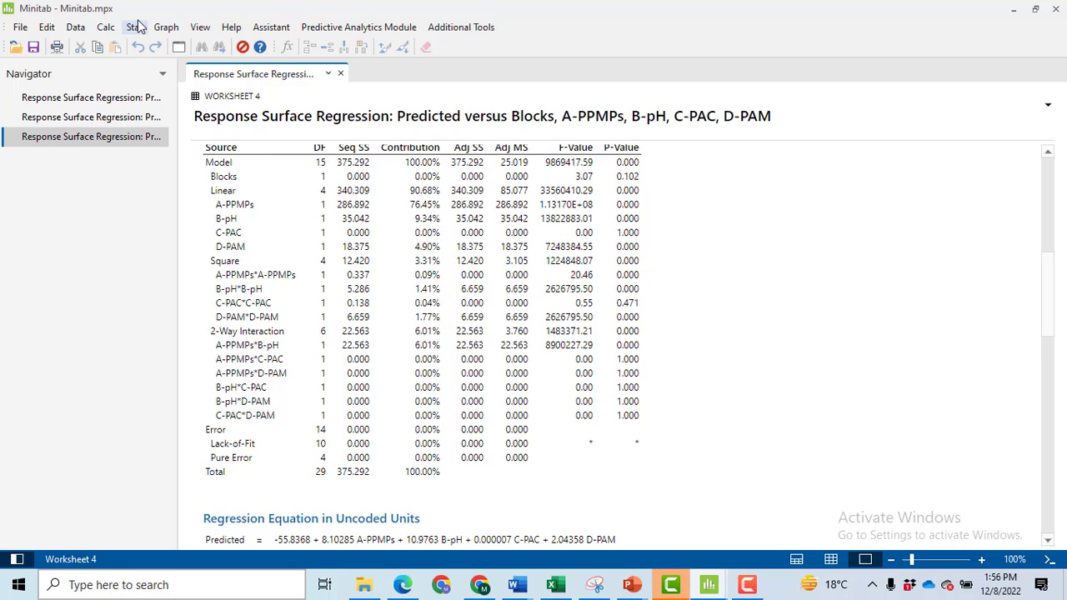
Rerun the Predicted analysis using Forward selection with alpha to enter 0.25.
click(136, 27)
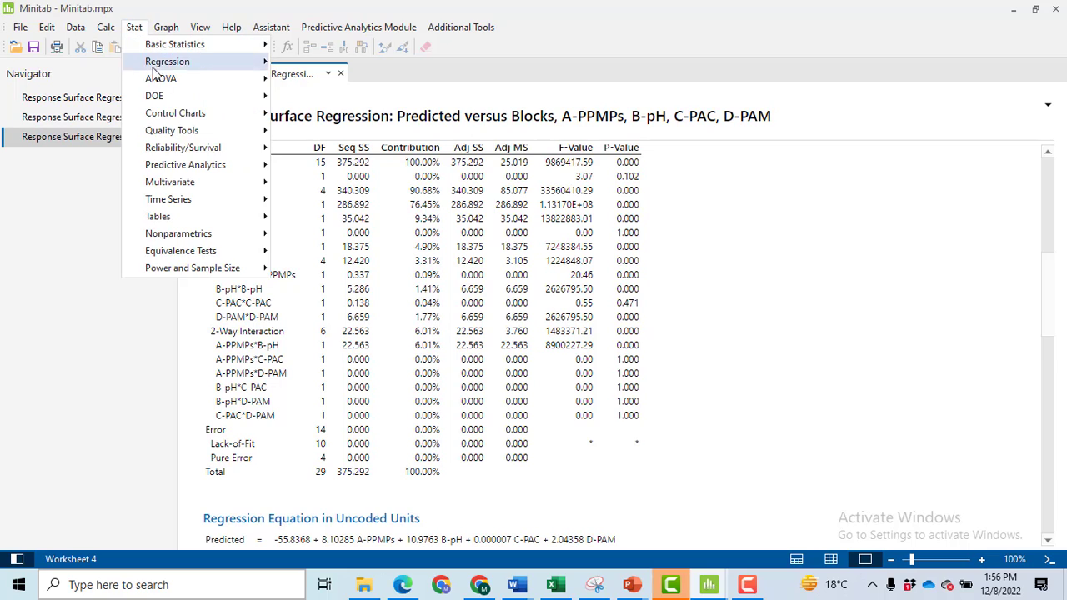
mouse_move(193, 99)
mouse_move(362, 137)
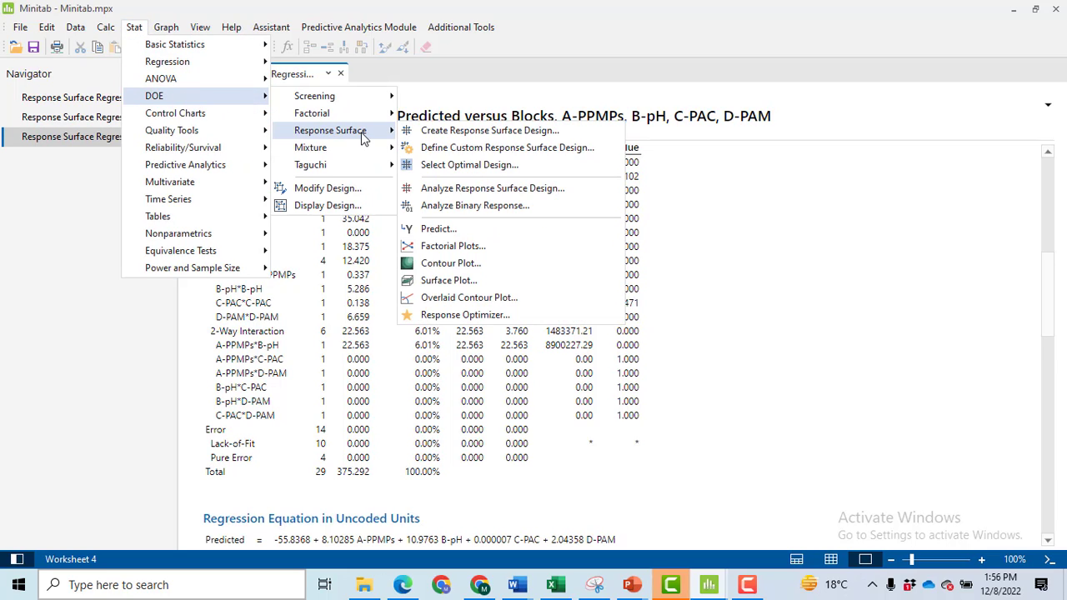
click(497, 190)
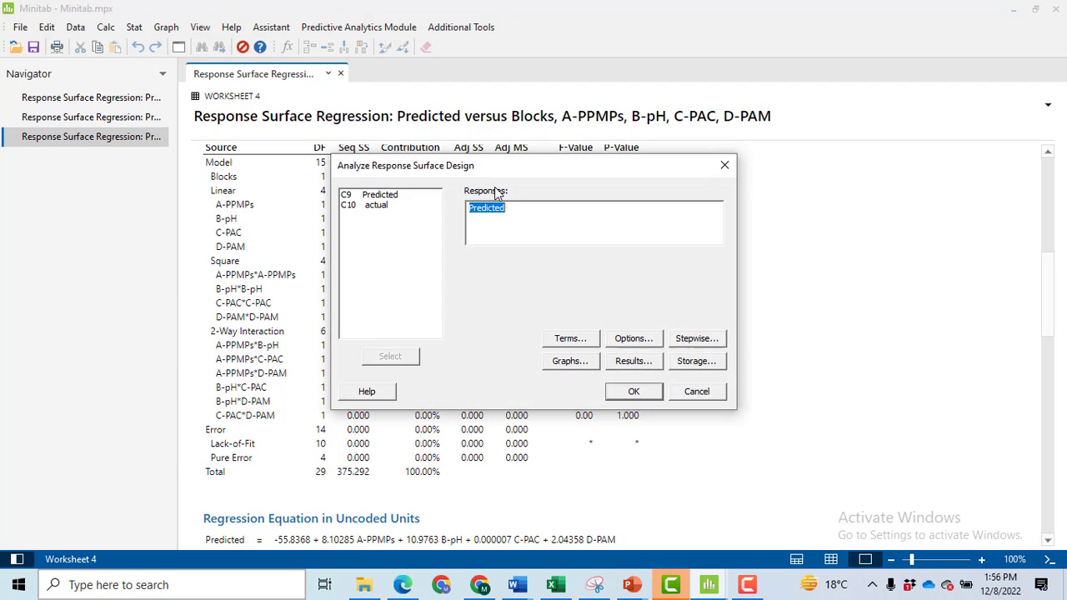
click(697, 339)
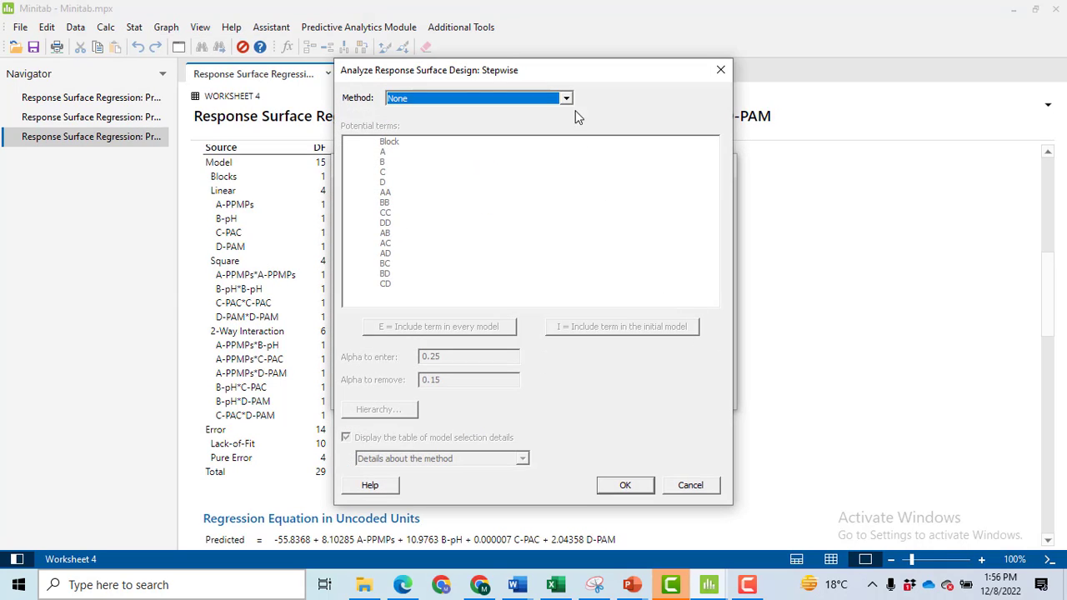
click(567, 98)
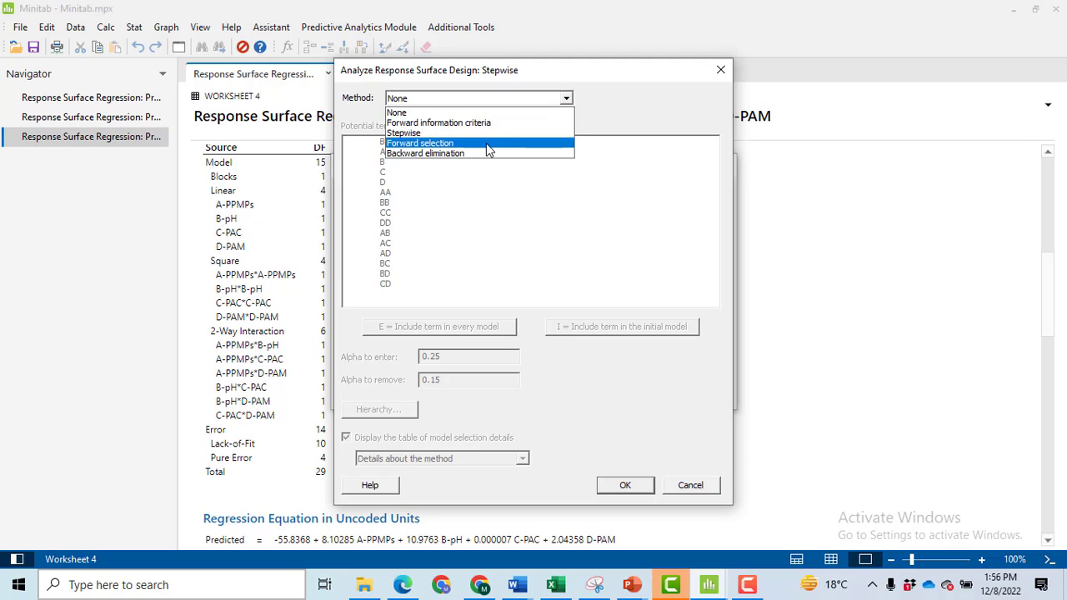
click(489, 149)
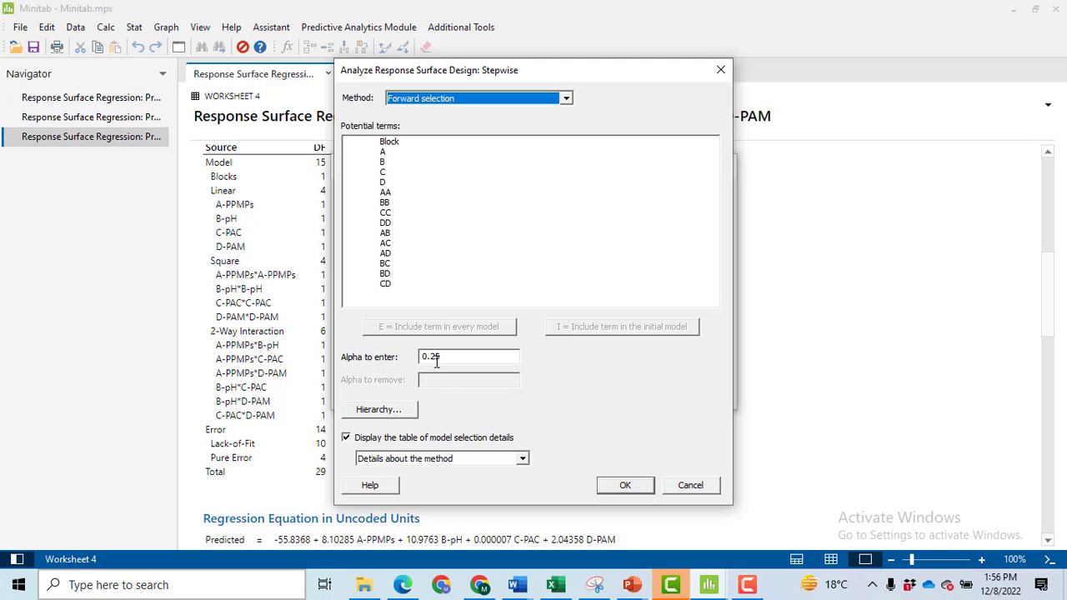
click(626, 486)
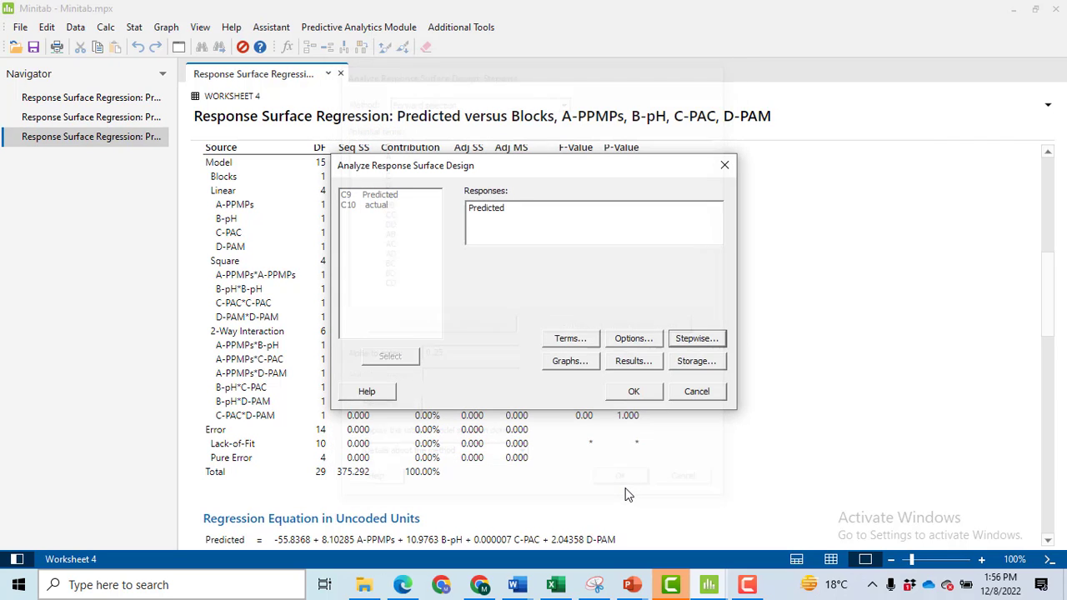
click(647, 398)
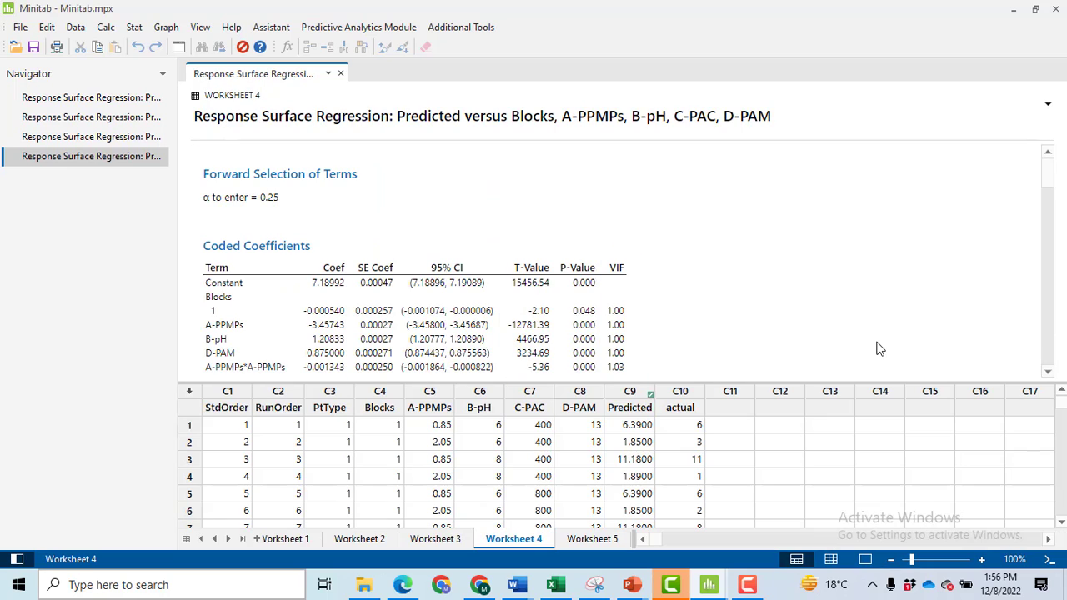
Hide the worksheet and scroll the output down to the forward-selection Analysis of Variance table.
click(866, 559)
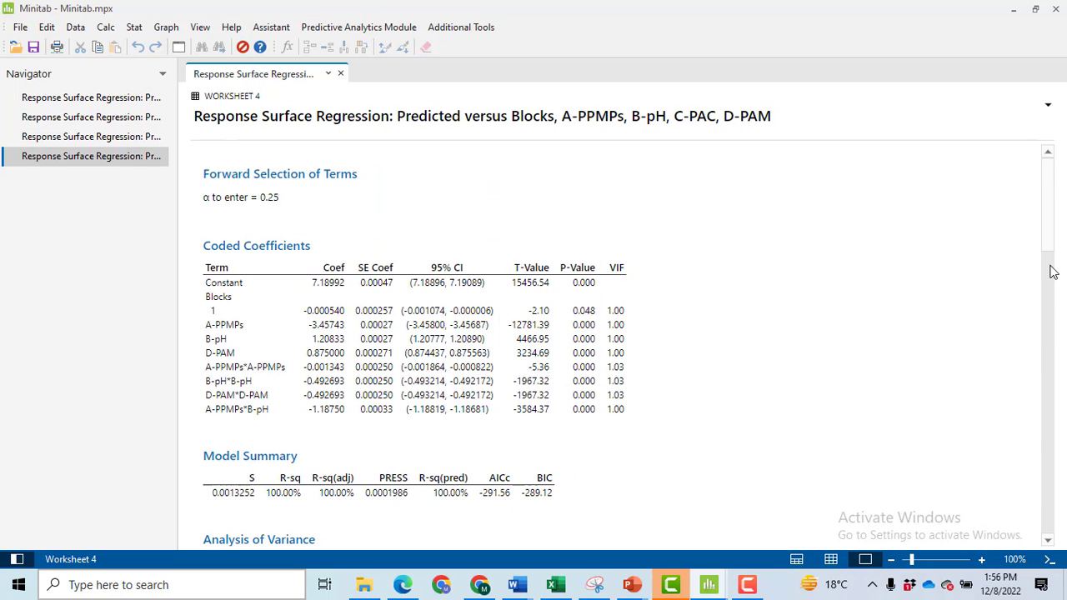
drag(1055, 195, 1051, 269)
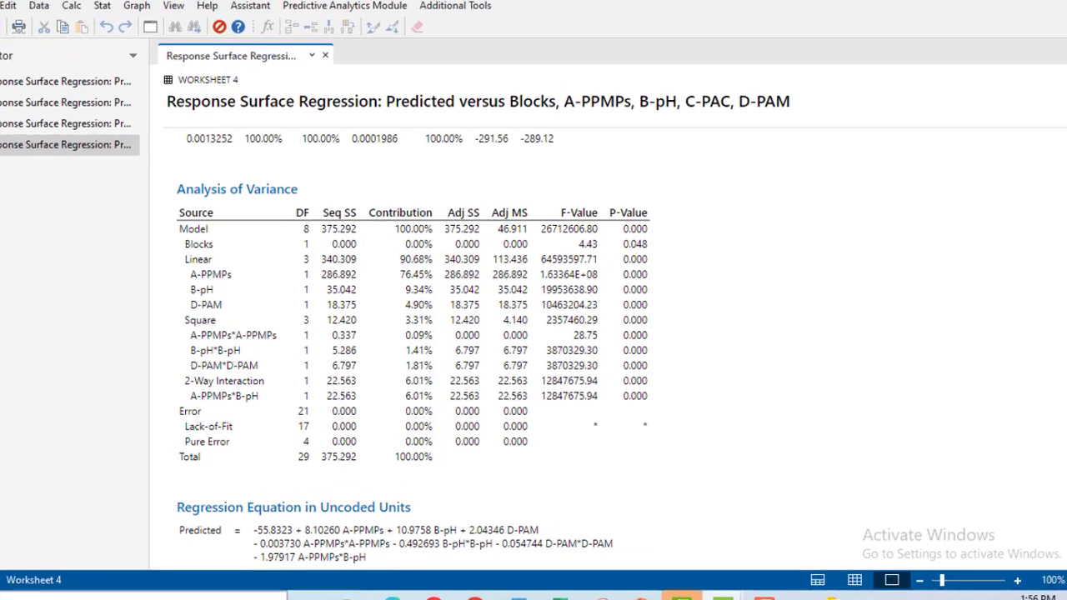
scroll(409, 334, down, 1)
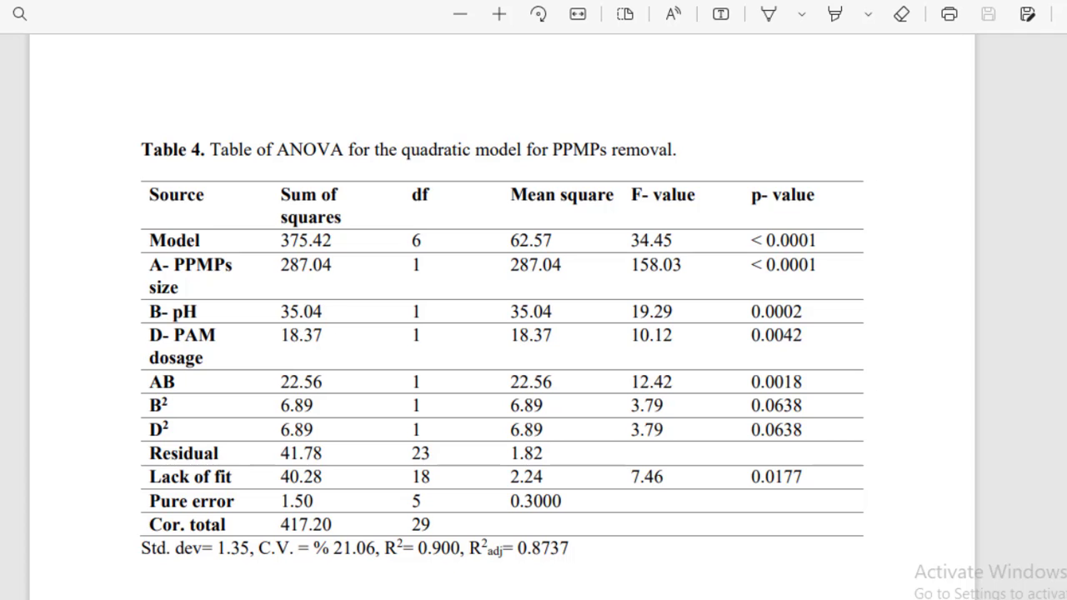
Compare the paper's Table 4 sums of squares (286.892, 35.042, 18.375, 22.563) with Minitab's ANOVA.
click(895, 576)
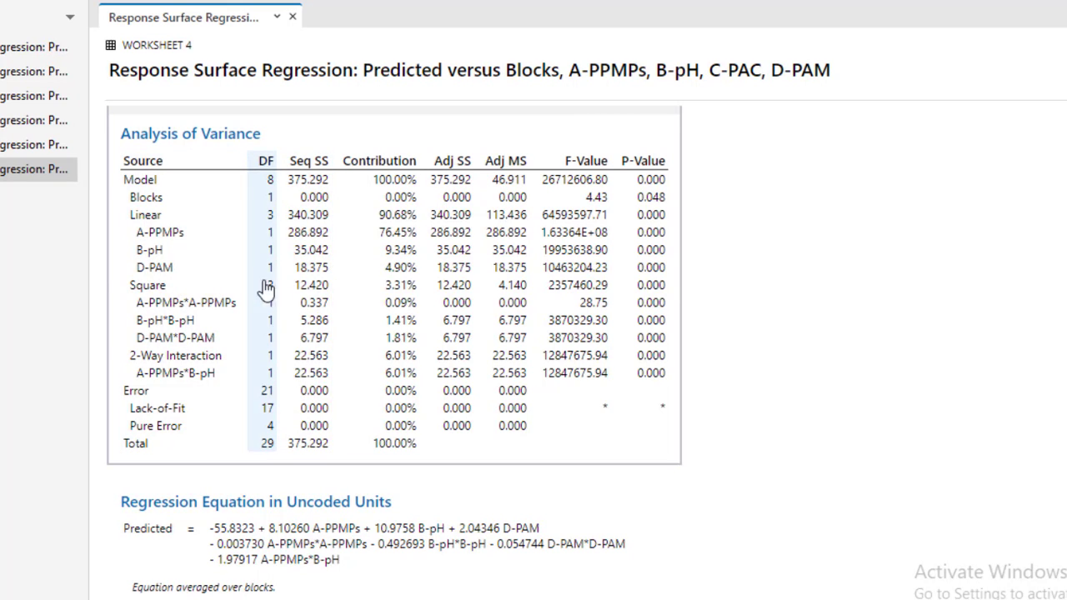
key(alt+Tab)
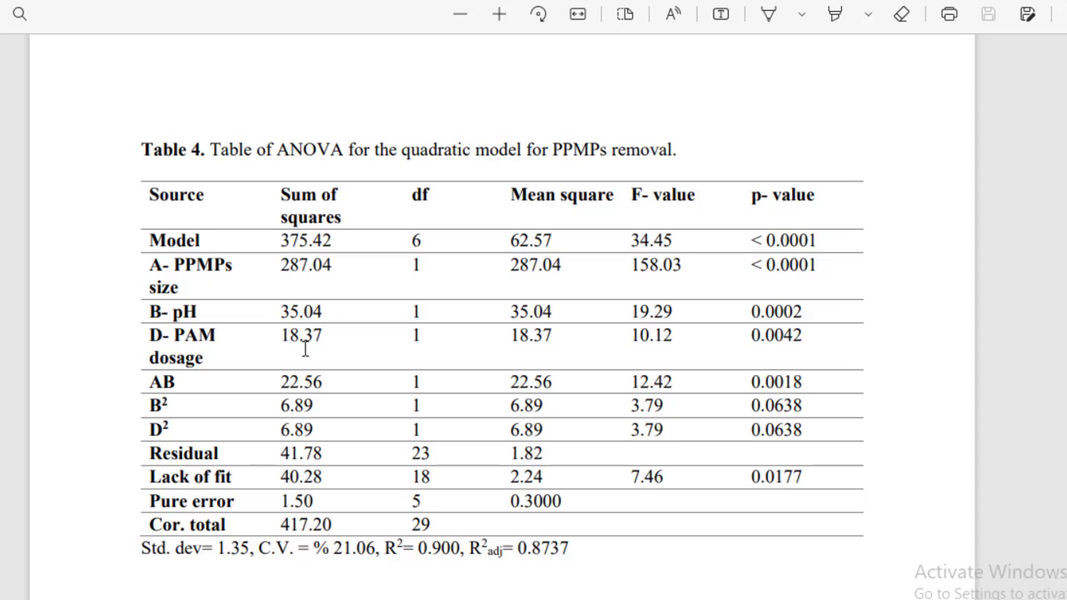
key(alt+Tab)
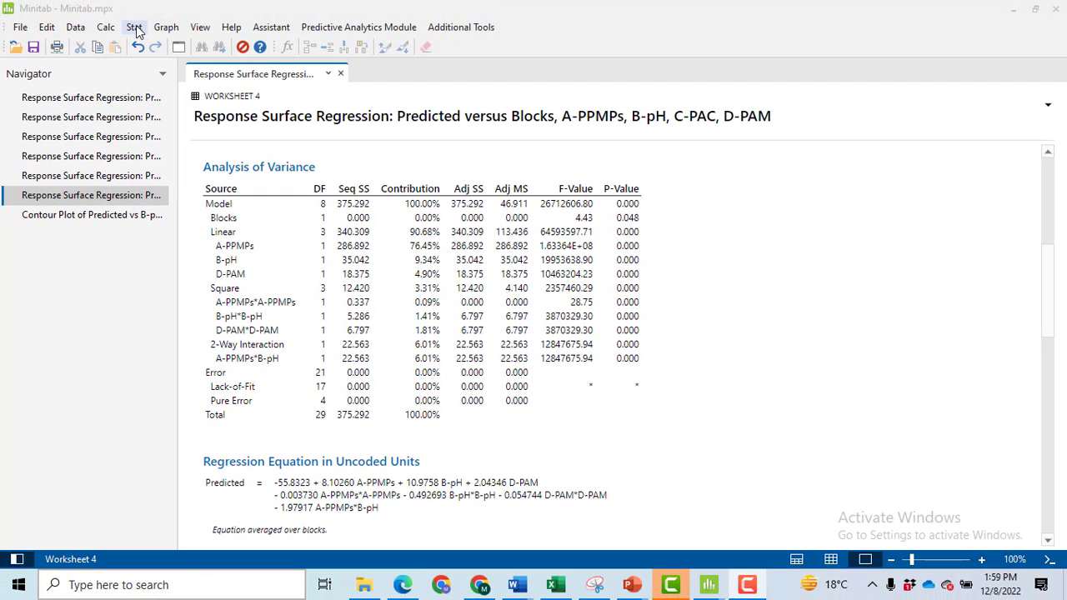
In Response Surface Contour Plot, choose Predicted as response, A-PPMPs on X and B-pH on Y.
click(134, 28)
mouse_move(222, 102)
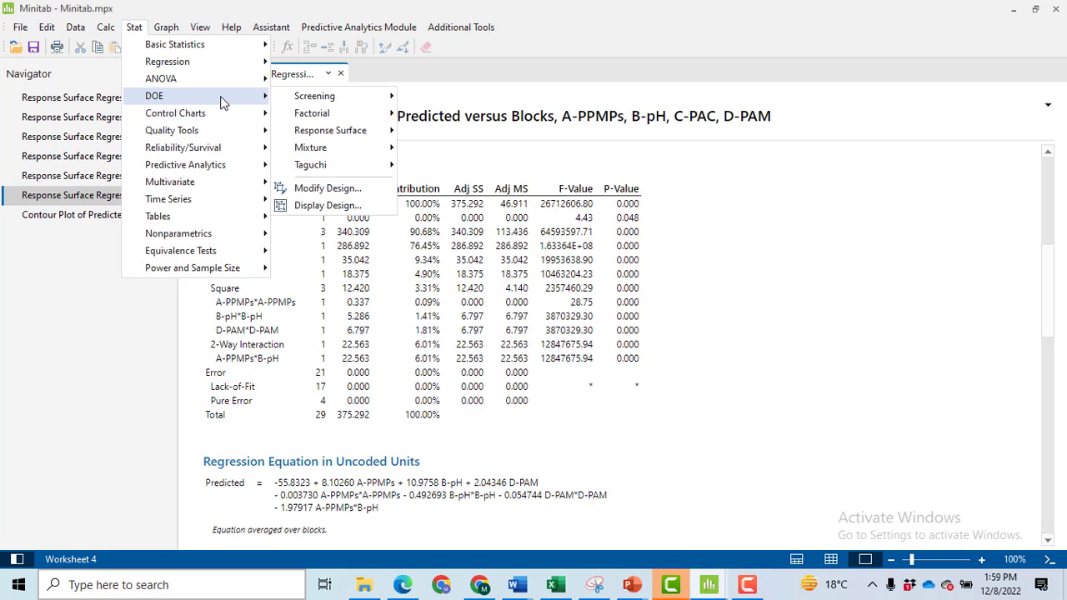
mouse_move(360, 133)
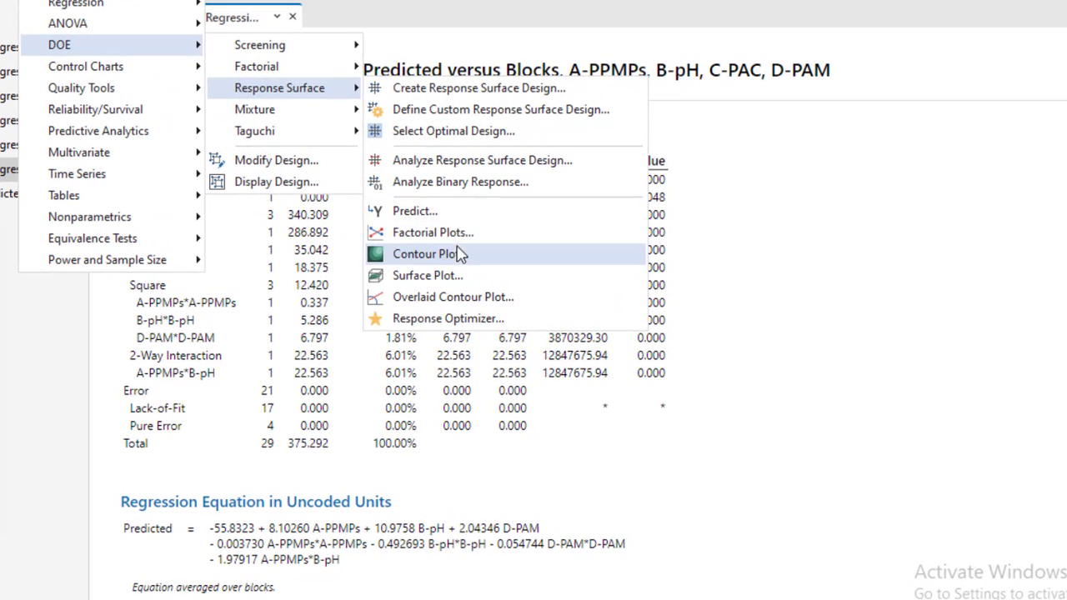
click(459, 255)
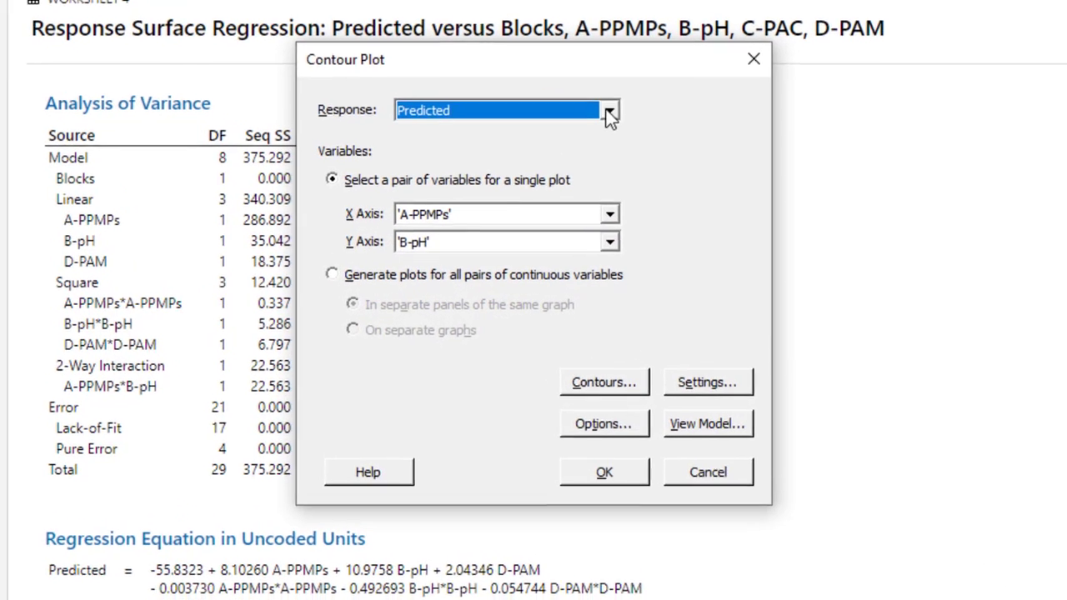
click(598, 140)
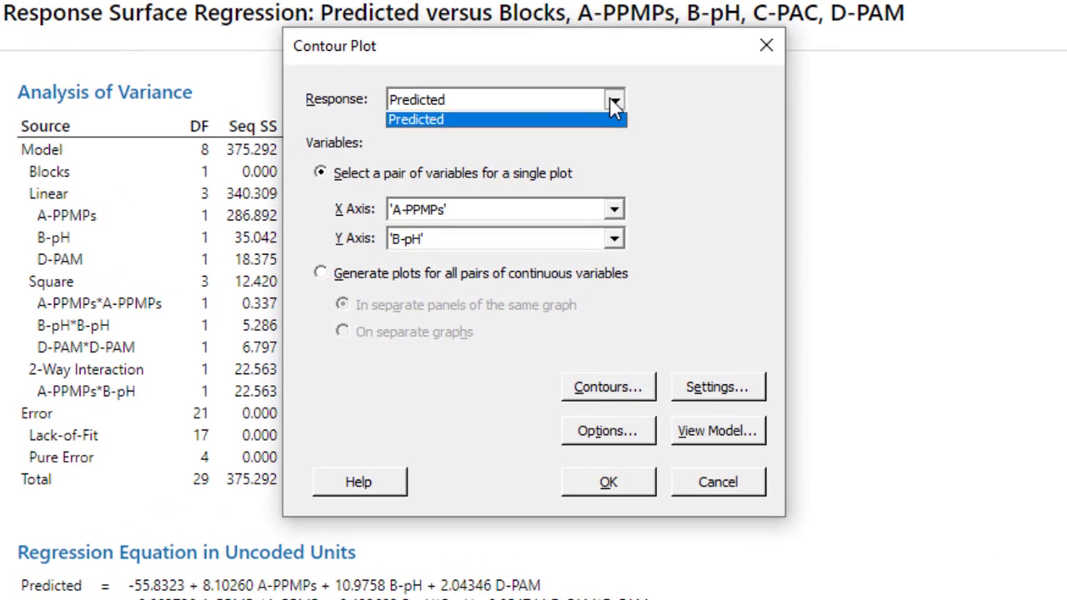
click(492, 146)
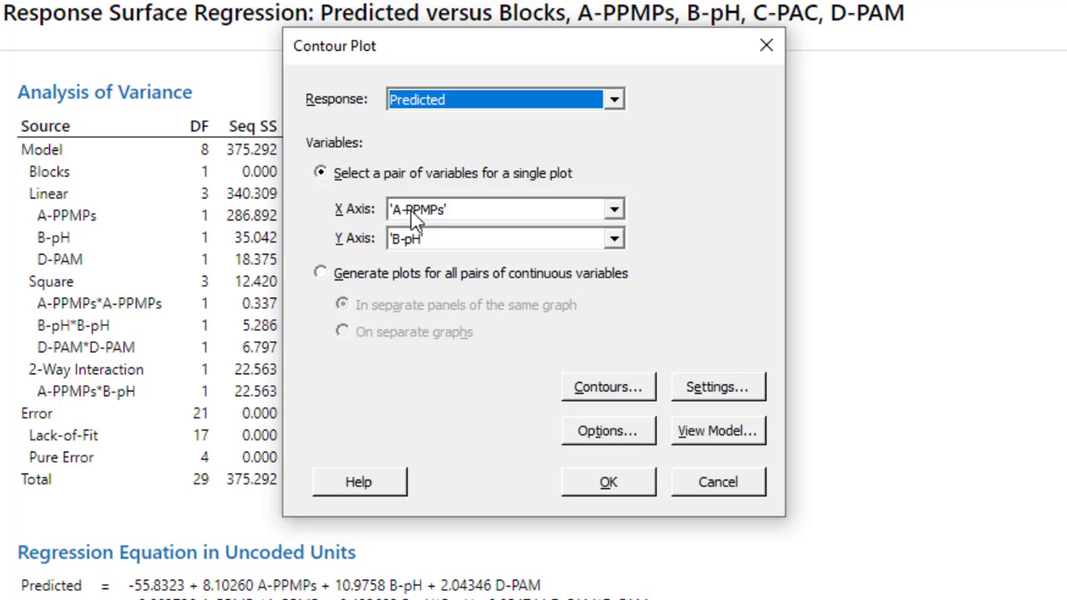
click(614, 209)
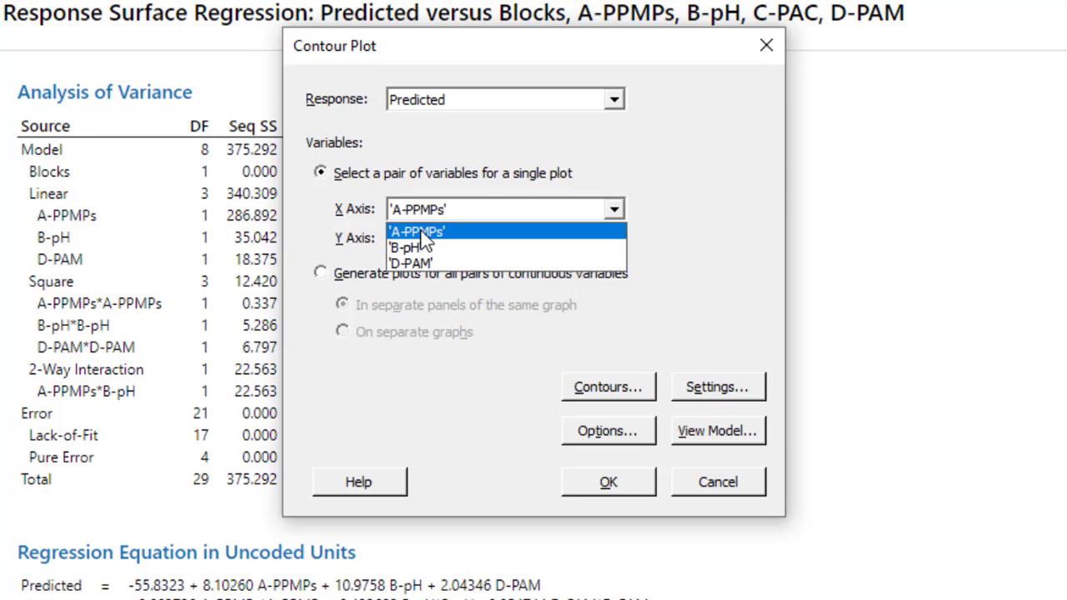
click(775, 209)
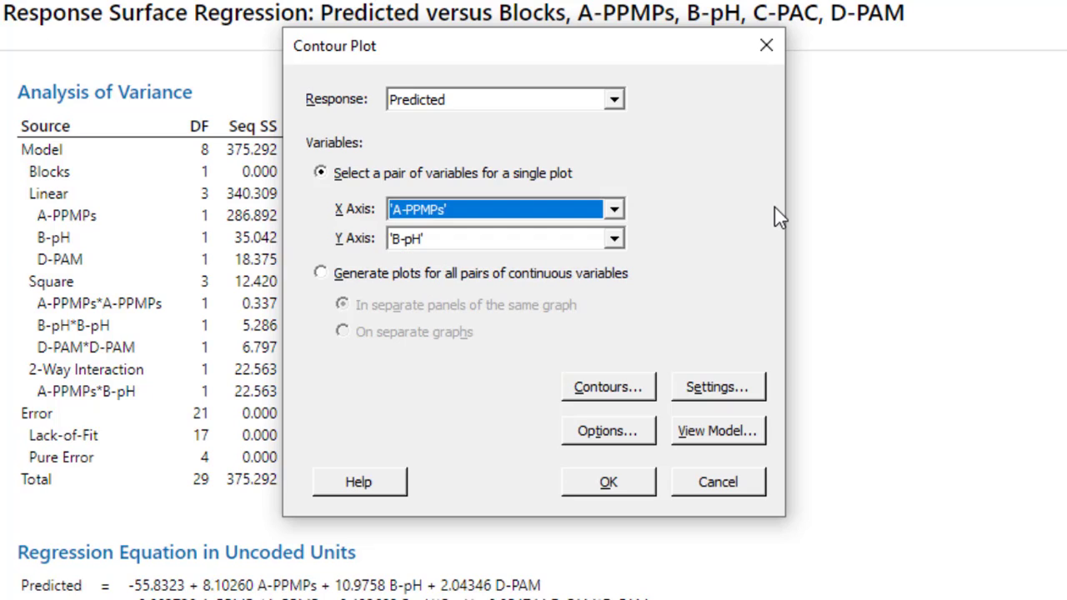
click(615, 239)
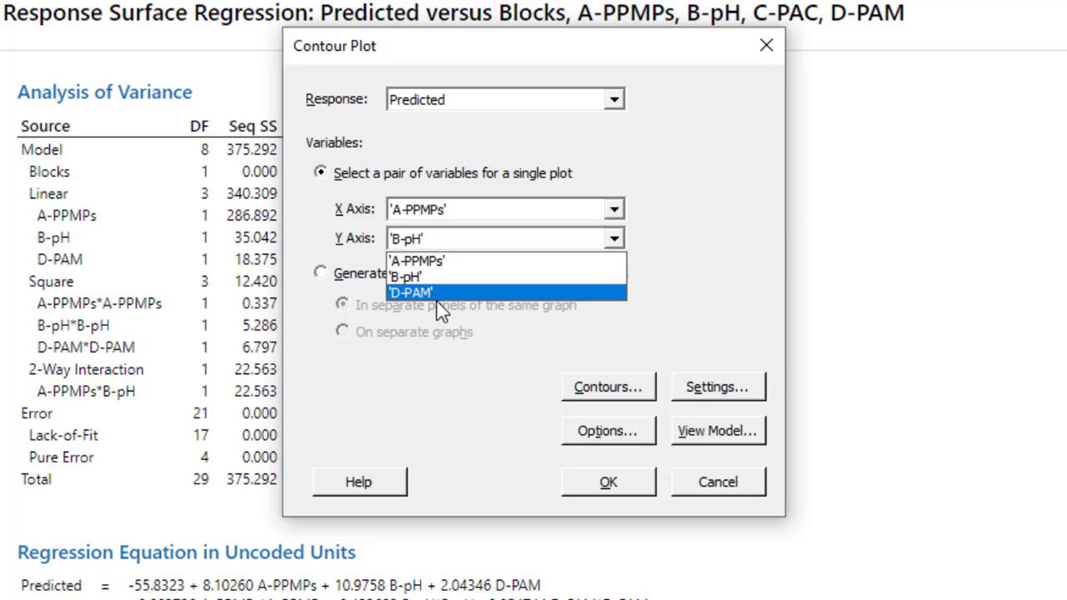
click(688, 279)
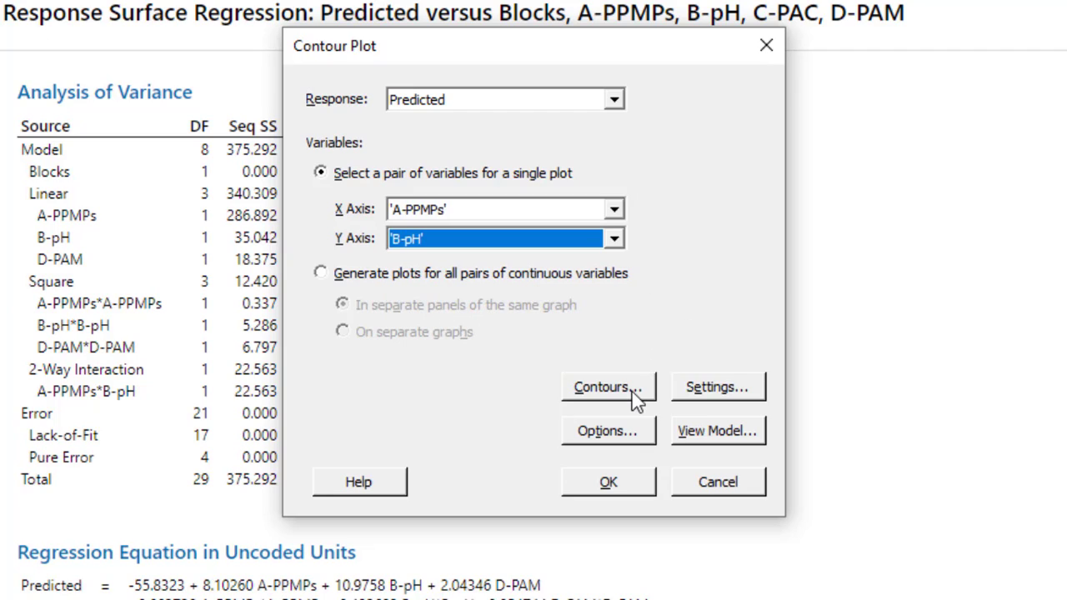
Hold D-PAM at 16, leave the title blank, and draw the contour plot.
click(706, 389)
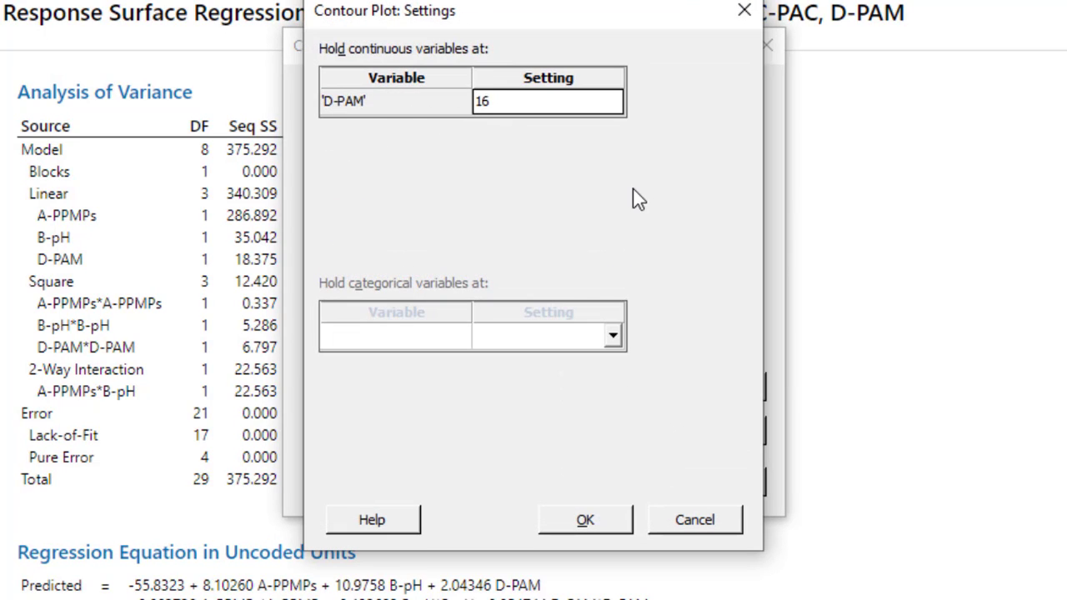
click(598, 529)
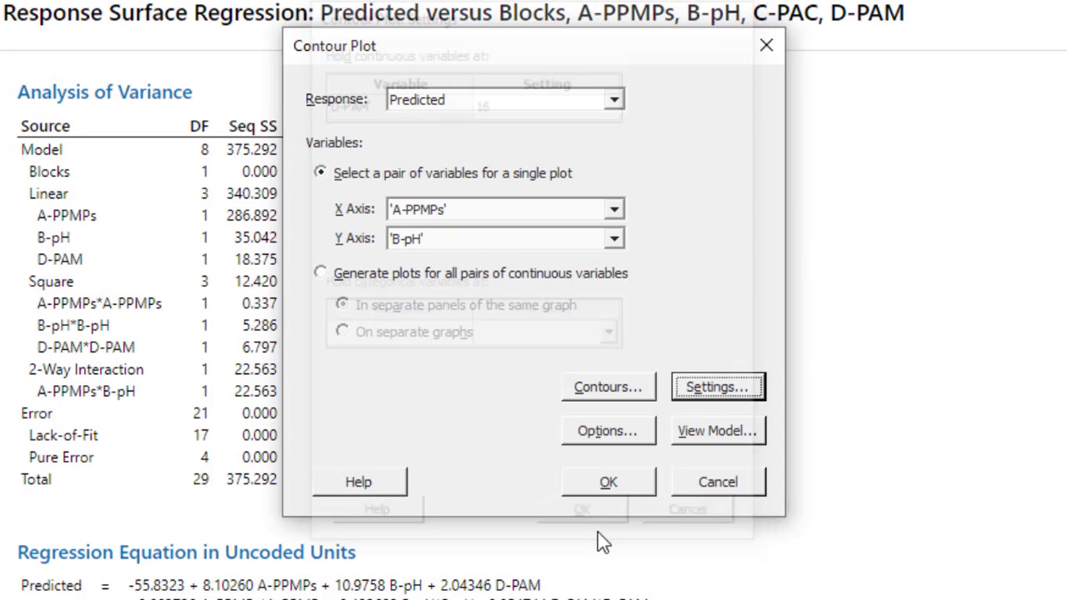
click(636, 442)
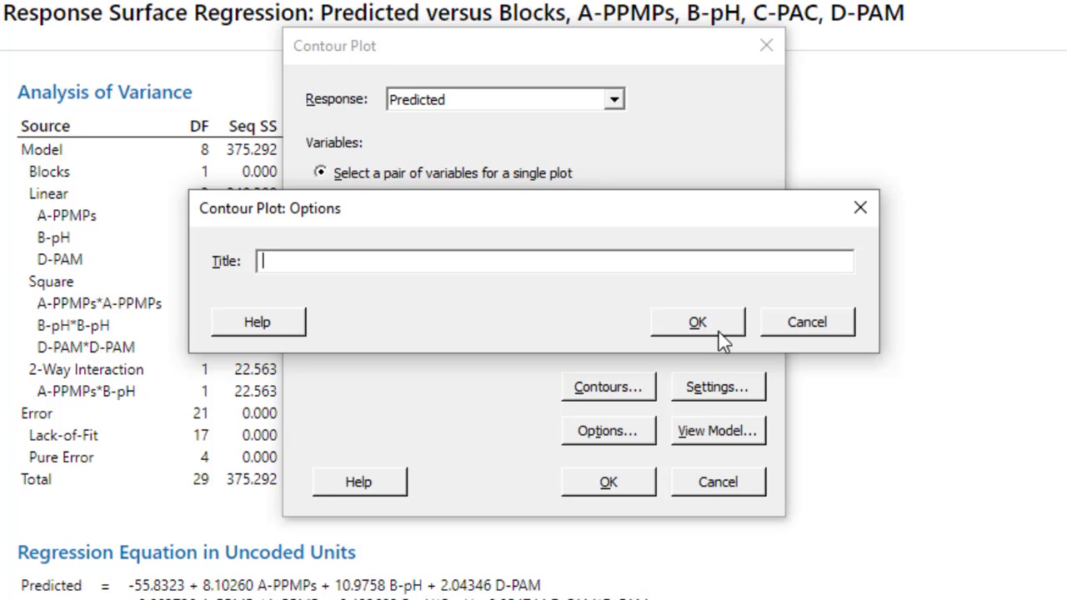
click(722, 333)
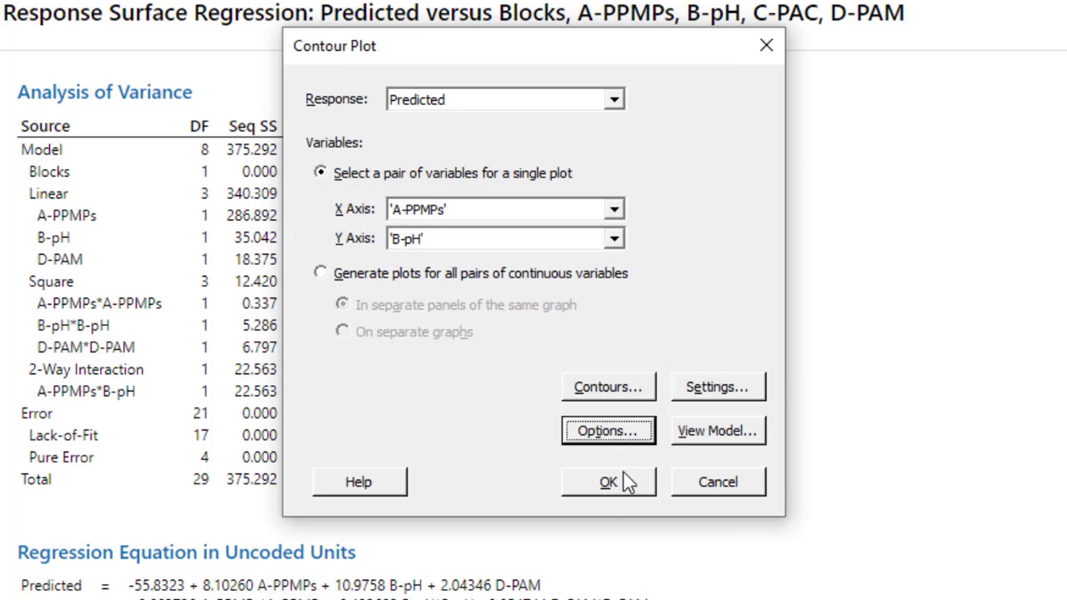
click(627, 487)
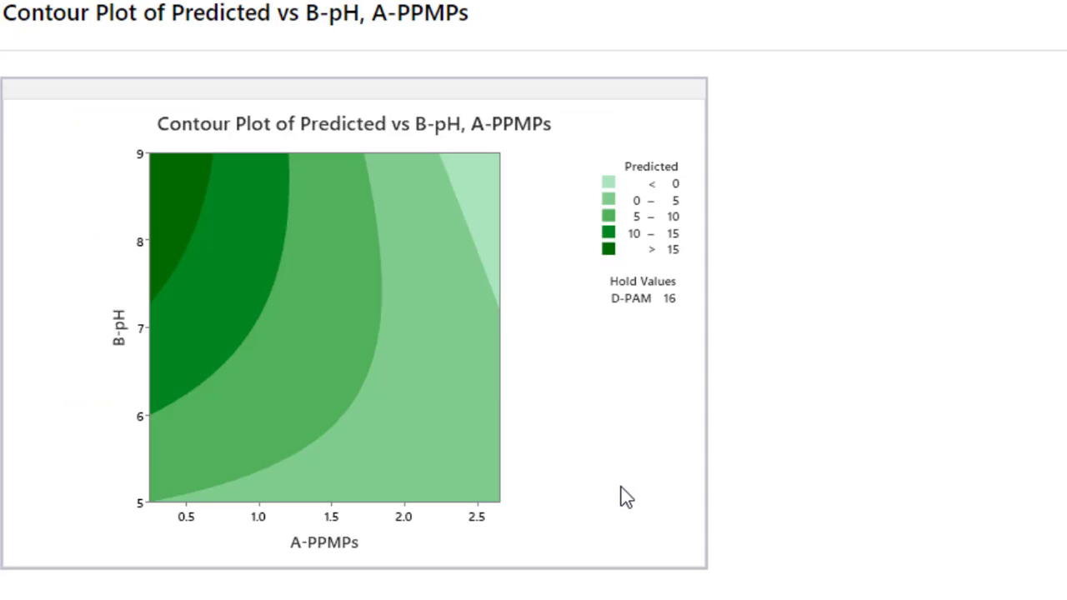